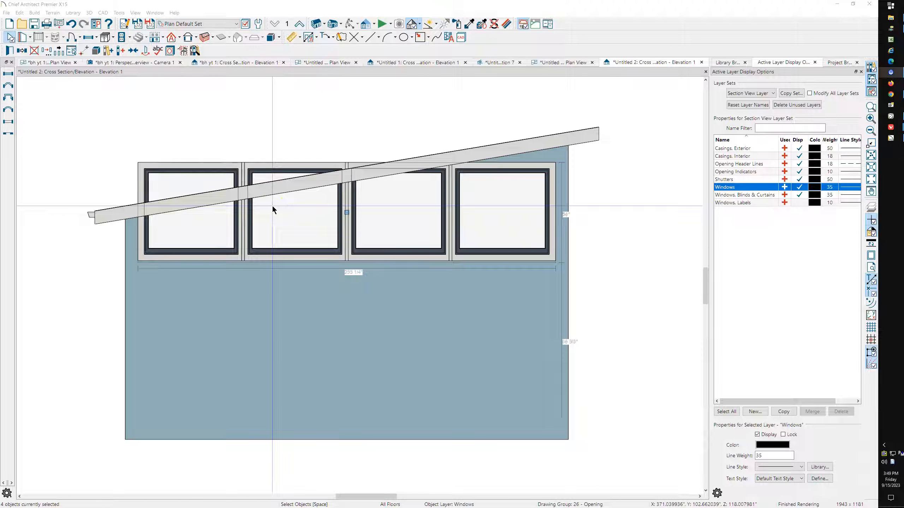
Select all four windows in the row under the roof and combine them into one mulled unit
{"action": "left_click", "coordinate": [297, 220]}
{"action": "left_click", "coordinate": [211, 227]}
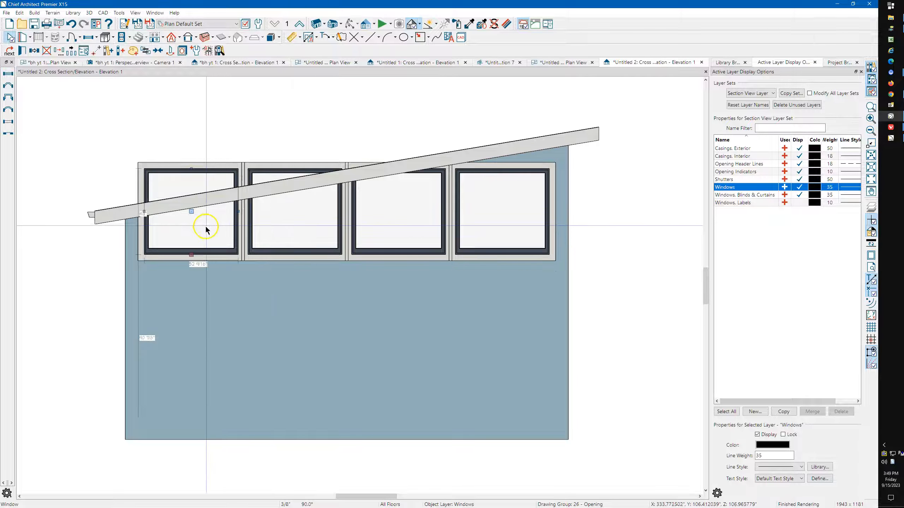
{"action": "left_click", "coordinate": [291, 232], "text": "shift"}
{"action": "left_click", "coordinate": [403, 222], "text": "shift"}
{"action": "left_click", "coordinate": [487, 220], "text": "shift"}
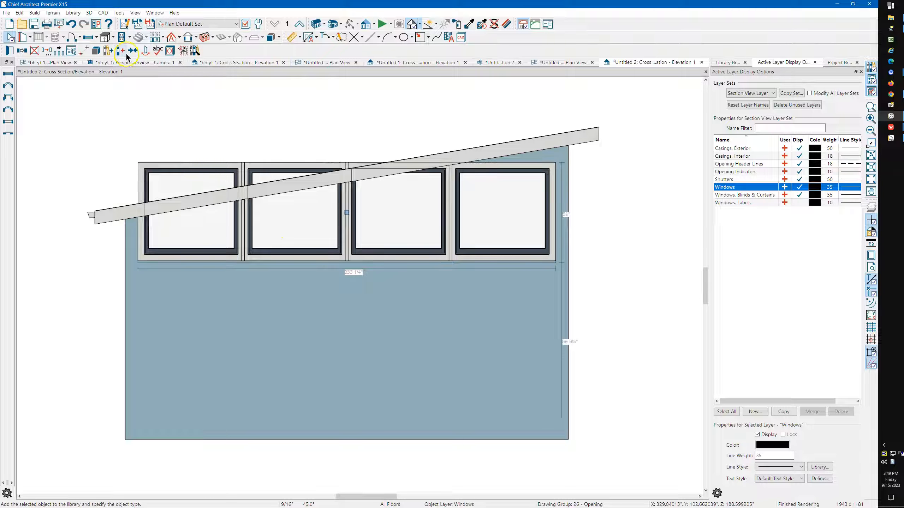
{"action": "left_click", "coordinate": [94, 49]}
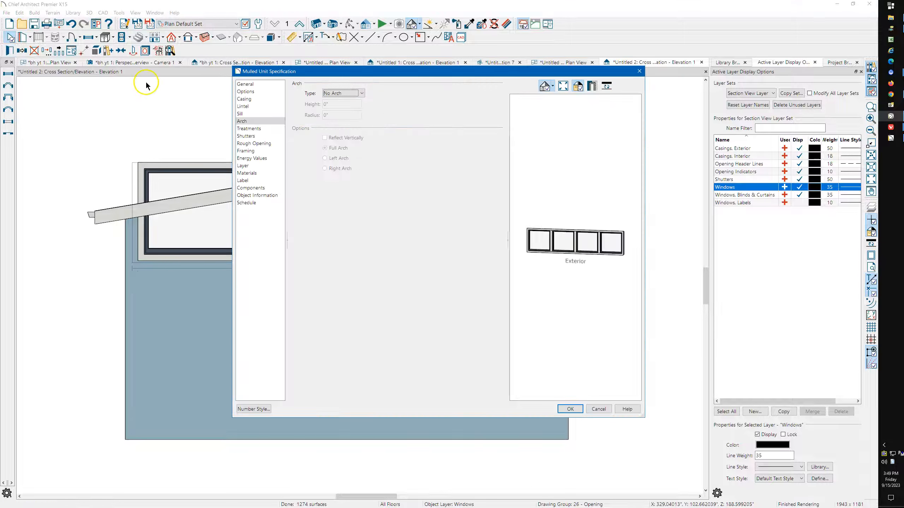
Give the mulled unit a Tudor Arch with a 42" height and 0" radius
{"action": "left_click", "coordinate": [336, 93]}
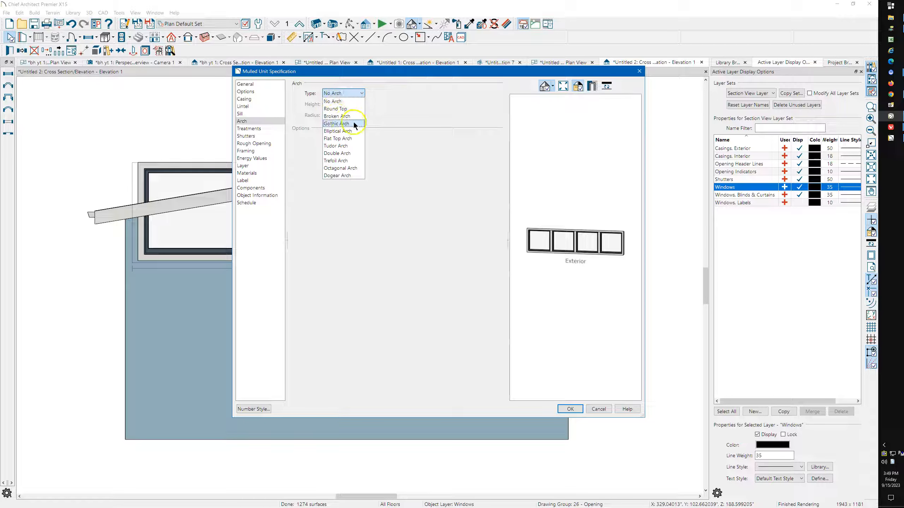
{"action": "left_click", "coordinate": [341, 146]}
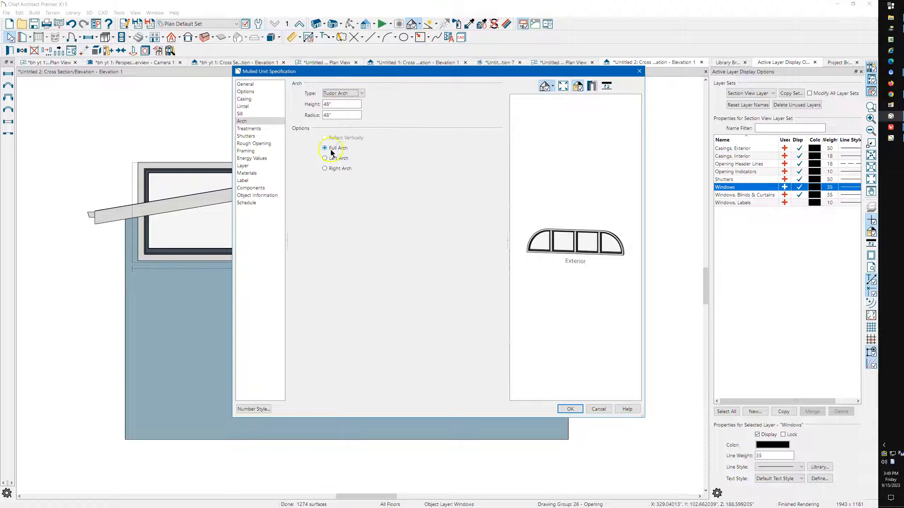
{"action": "scroll", "coordinate": [561, 243], "scroll_direction": "up", "scroll_amount": 5}
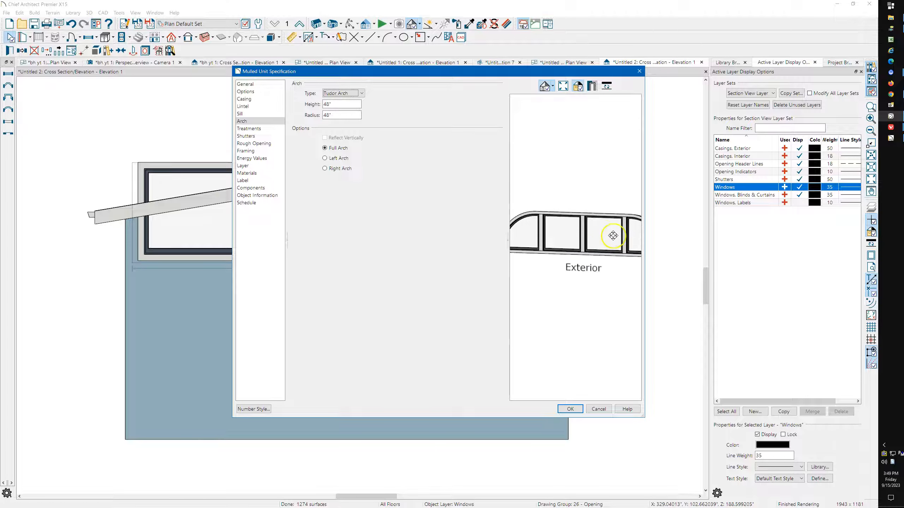
{"action": "left_click_drag", "start_coordinate": [545, 238], "coordinate": [550, 231]}
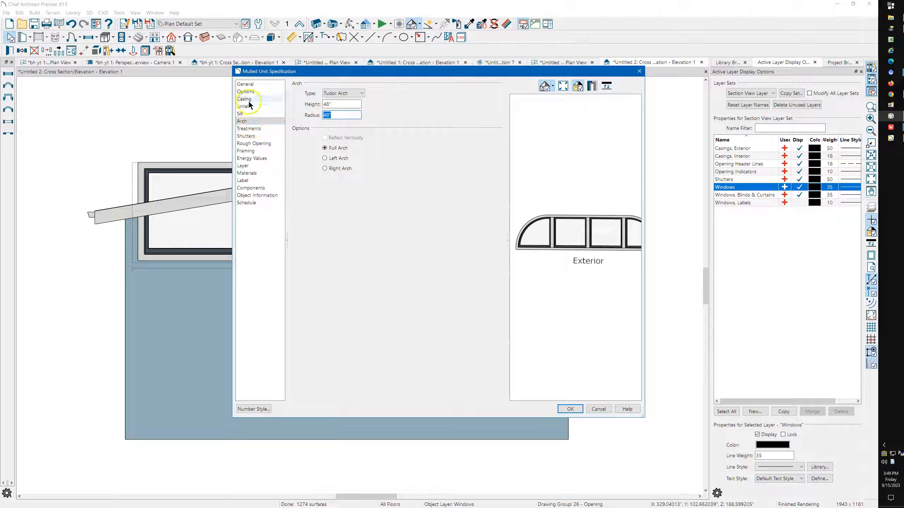
{"action": "left_click", "coordinate": [336, 107]}
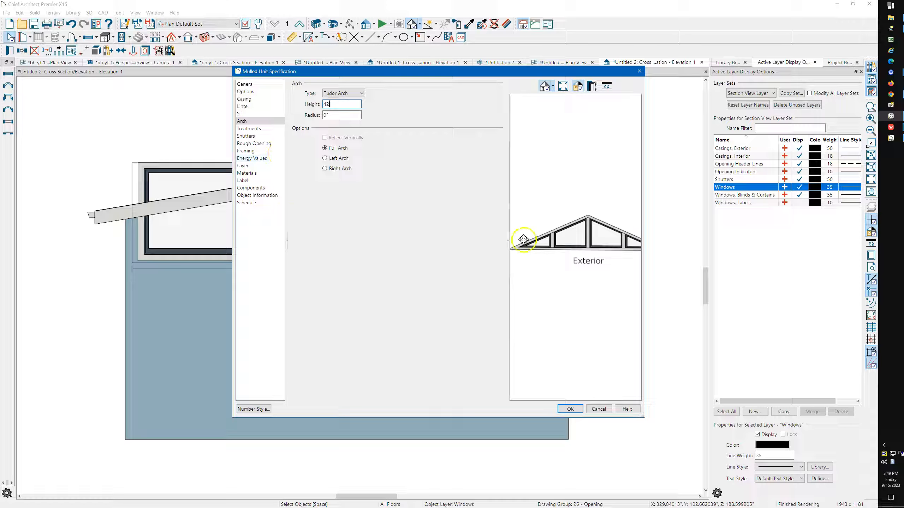
Make the mulled unit's arch a Left Arch with a height of 40" and apply the specification
{"action": "left_click", "coordinate": [328, 158]}
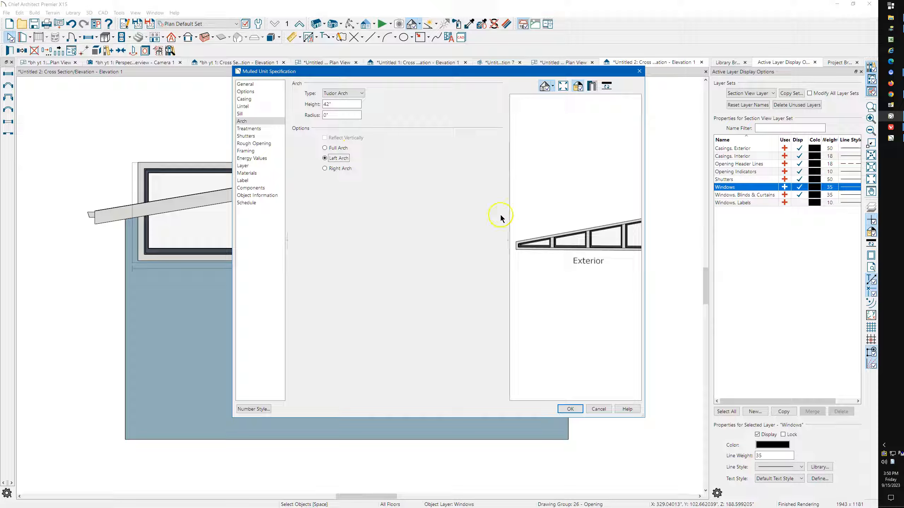
{"action": "left_click_drag", "start_coordinate": [335, 102], "coordinate": [323, 103]}
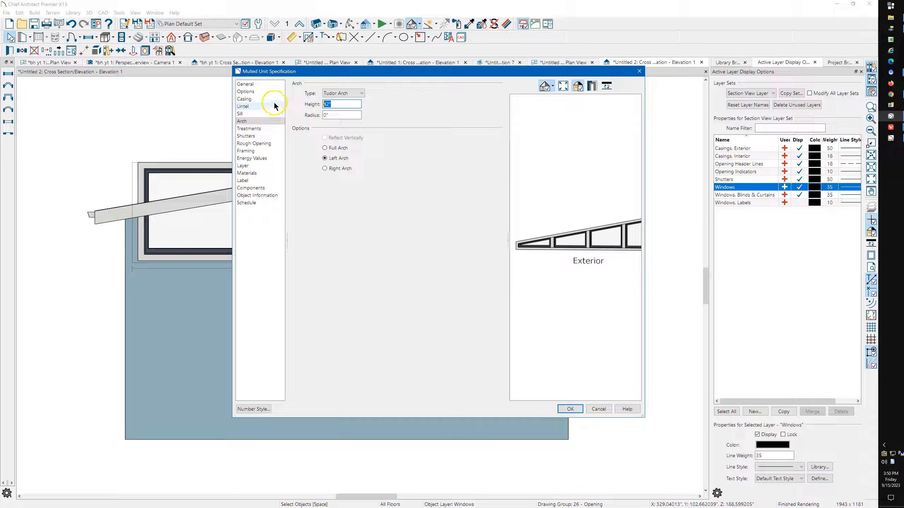
{"action": "left_click", "coordinate": [340, 119]}
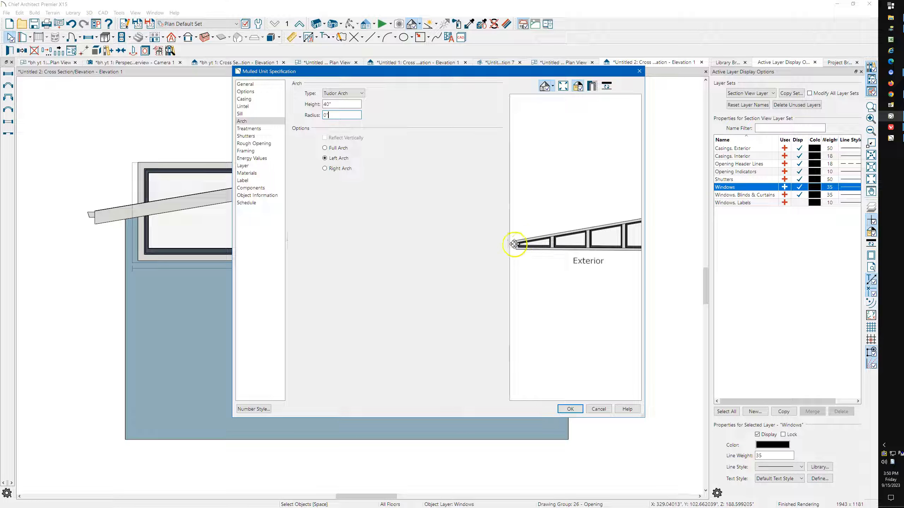
{"action": "left_click", "coordinate": [570, 409]}
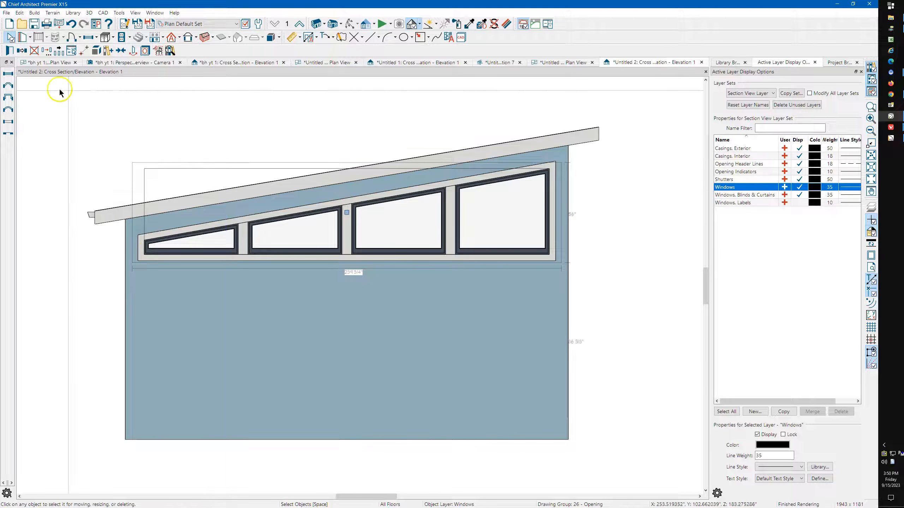
Turn off the exterior casing on the mulled window unit
{"action": "key", "text": "ctrl+e"}
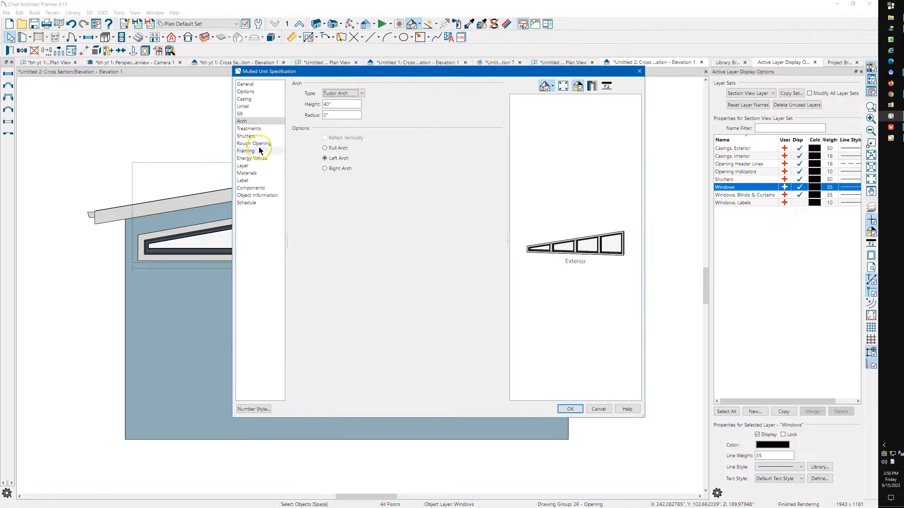
{"action": "left_click", "coordinate": [266, 99]}
{"action": "left_click", "coordinate": [313, 148]}
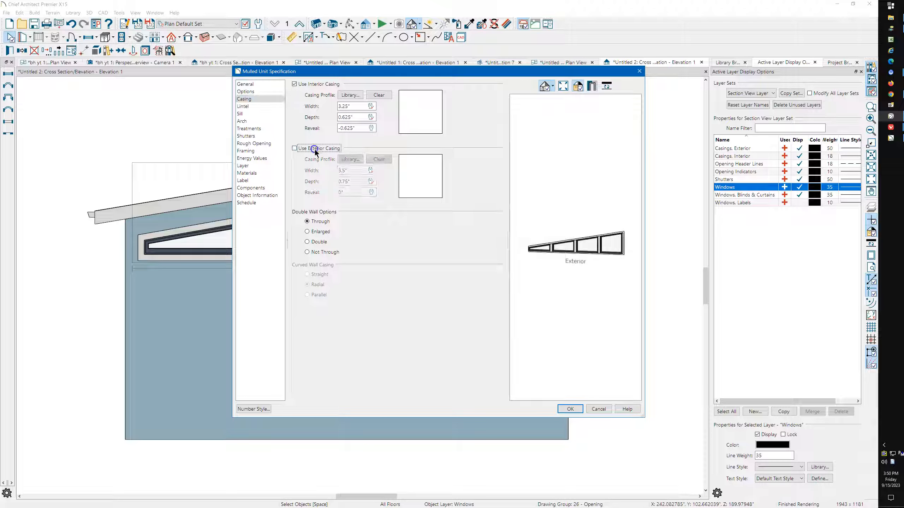
{"action": "left_click", "coordinate": [568, 410]}
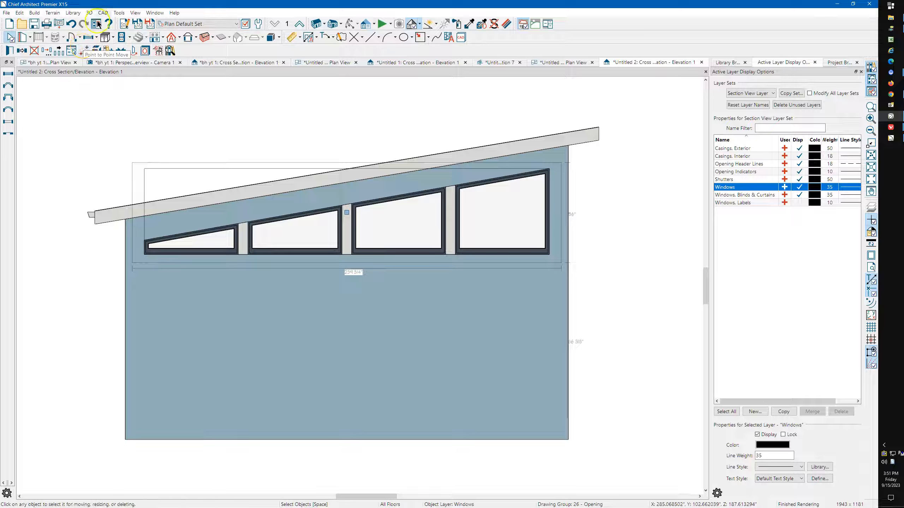
Create a CAD detail from the current elevation view
{"action": "left_click", "coordinate": [89, 13]}
{"action": "mouse_move", "coordinate": [102, 13]}
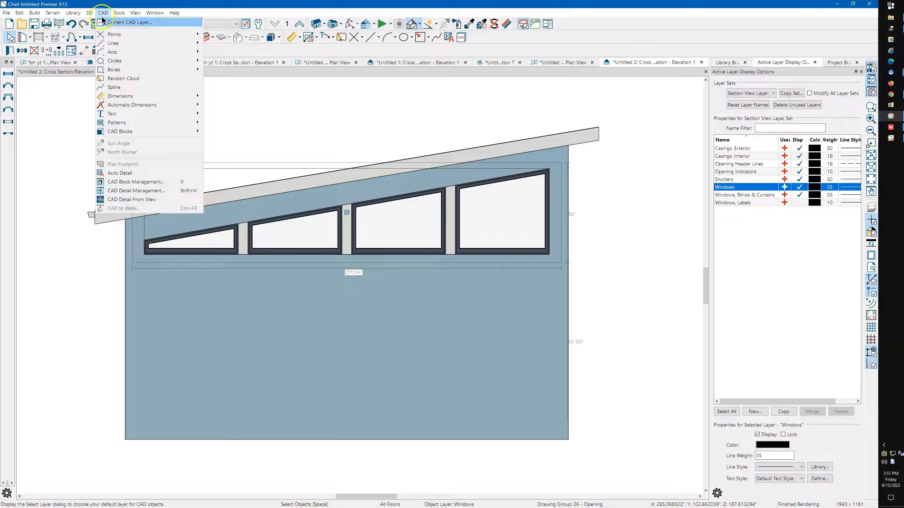
{"action": "left_click", "coordinate": [157, 201]}
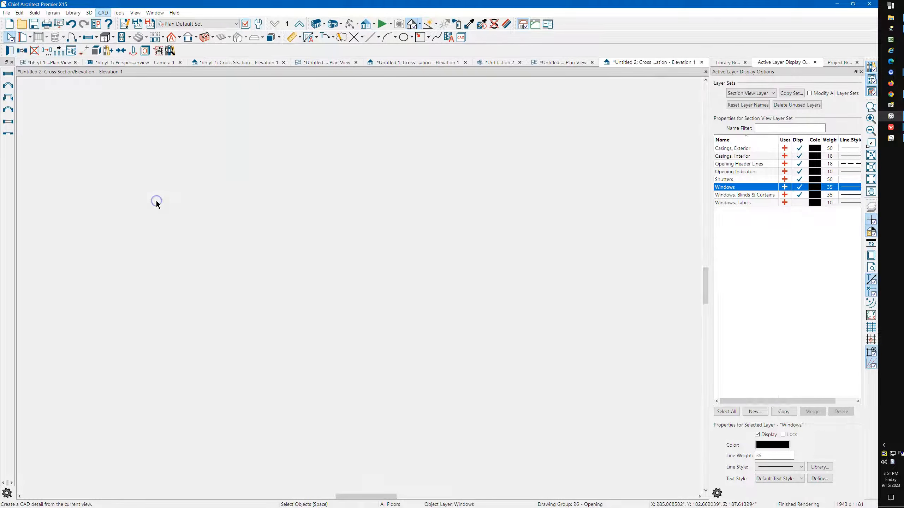
Draw a vertical line about 11 3/16" long from the tallest window's outer top corner up to the roof's underside
{"action": "scroll", "coordinate": [516, 167], "scroll_direction": "up", "scroll_amount": 3}
{"action": "scroll", "coordinate": [571, 127], "scroll_direction": "up", "scroll_amount": 2}
{"action": "scroll", "coordinate": [595, 183], "scroll_direction": "down", "scroll_amount": 3}
{"action": "scroll", "coordinate": [580, 175], "scroll_direction": "up", "scroll_amount": 4}
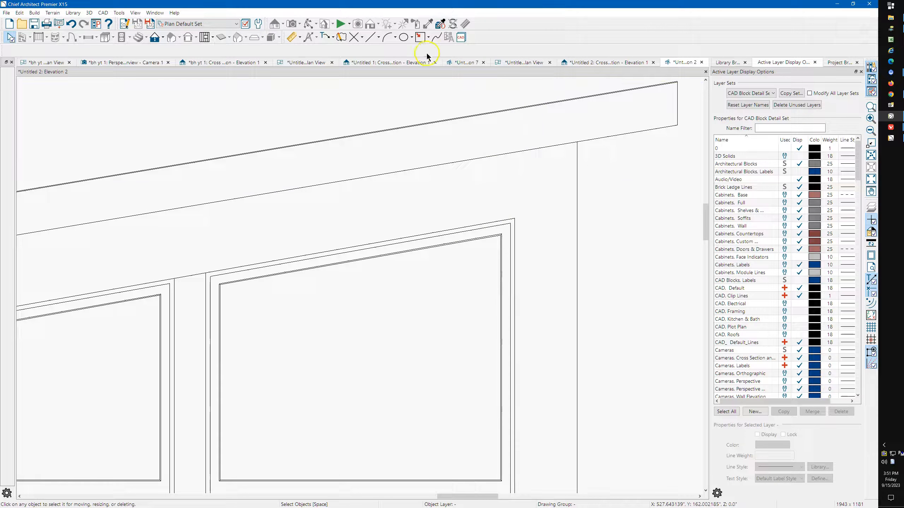
{"action": "left_click", "coordinate": [370, 37]}
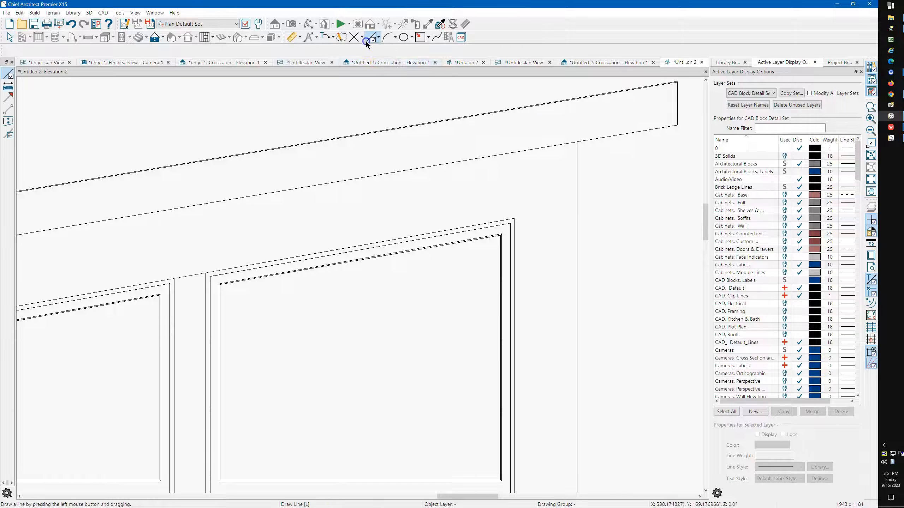
{"action": "left_click_drag", "start_coordinate": [516, 217], "coordinate": [517, 155]}
{"action": "scroll", "coordinate": [578, 162], "scroll_direction": "down", "scroll_amount": 1}
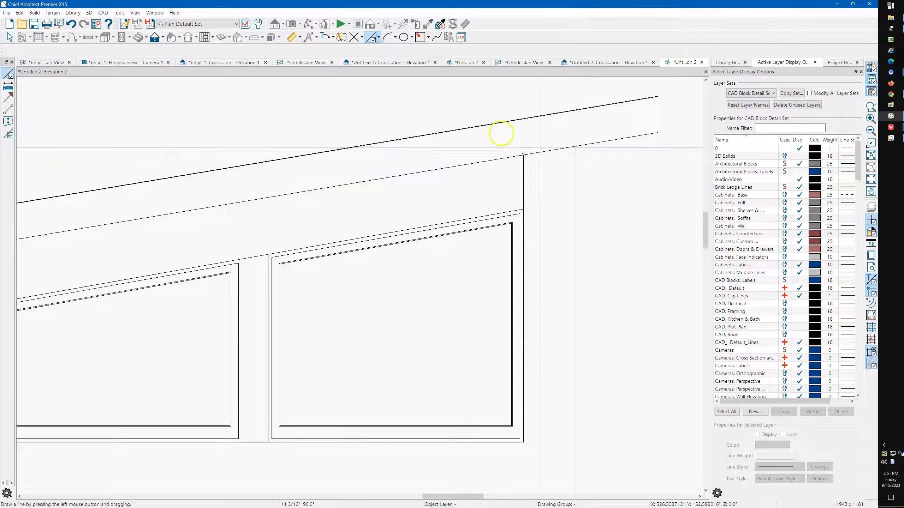
Draw a vertical line about 1'-1 1/2" long from the shortest window's outer top corner up to the roof's underside
{"action": "scroll", "coordinate": [548, 145], "scroll_direction": "down", "scroll_amount": 3}
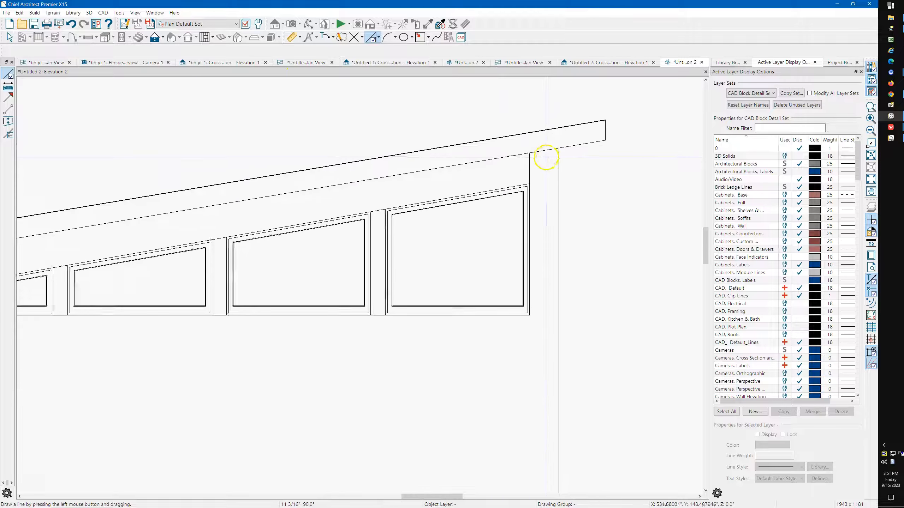
{"action": "scroll", "coordinate": [557, 166], "scroll_direction": "down", "scroll_amount": 1}
{"action": "scroll", "coordinate": [121, 256], "scroll_direction": "up", "scroll_amount": 4}
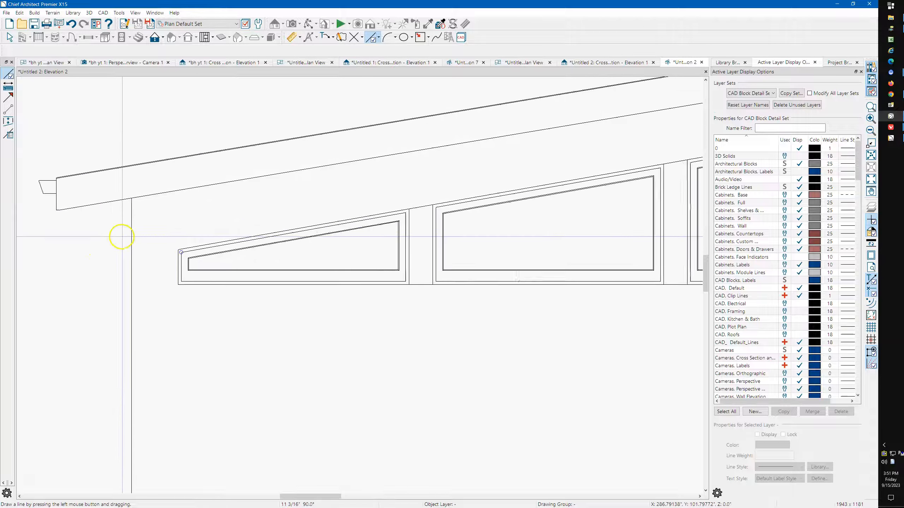
{"action": "scroll", "coordinate": [192, 250], "scroll_direction": "up", "scroll_amount": 2}
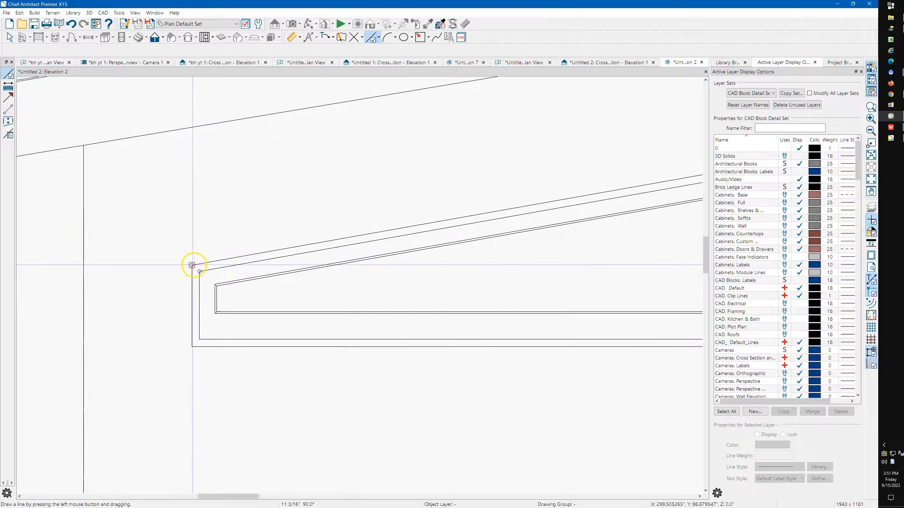
{"action": "left_click_drag", "start_coordinate": [192, 254], "coordinate": [194, 129]}
{"action": "scroll", "coordinate": [177, 208], "scroll_direction": "down", "scroll_amount": 2}
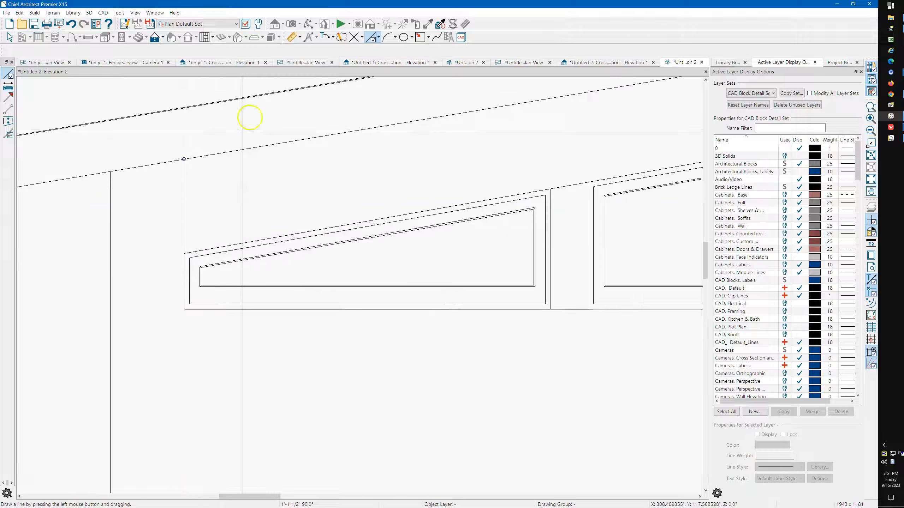
Add a point-to-point dimension between the shortest window's outer top corner and the roof's underside, turning on display of the "Dimensions, Plan" layer
{"action": "left_click", "coordinate": [300, 37]}
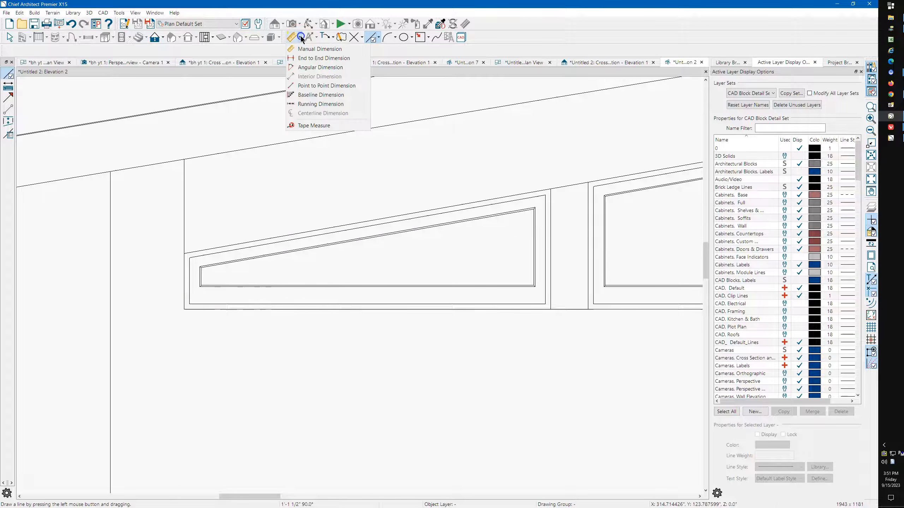
{"action": "left_click", "coordinate": [309, 59]}
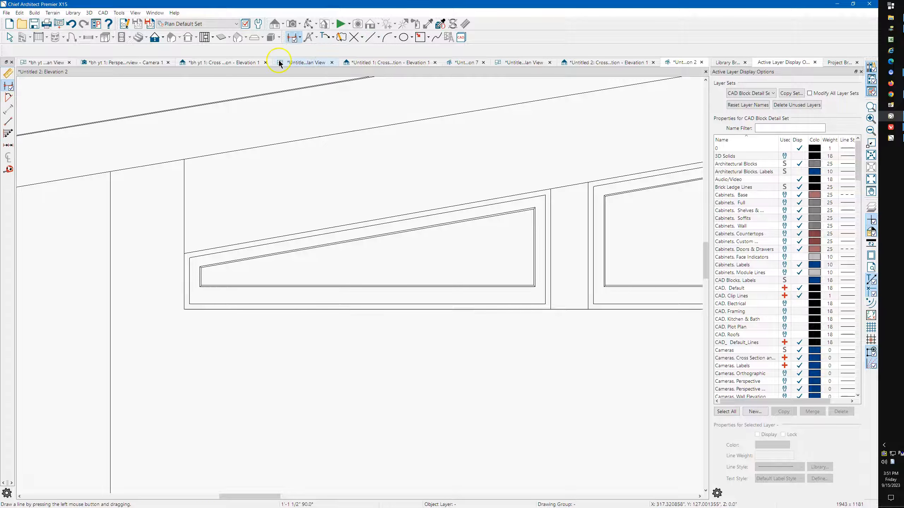
{"action": "left_click", "coordinate": [299, 39]}
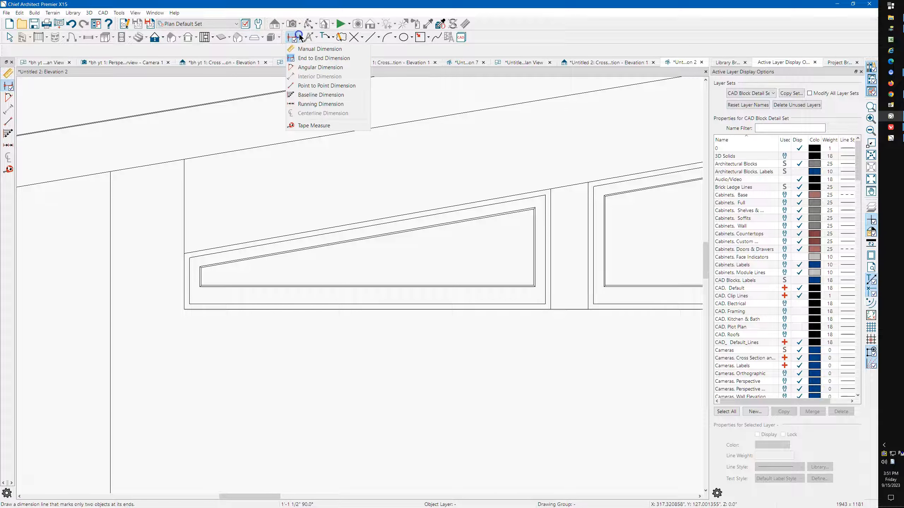
{"action": "left_click", "coordinate": [308, 86]}
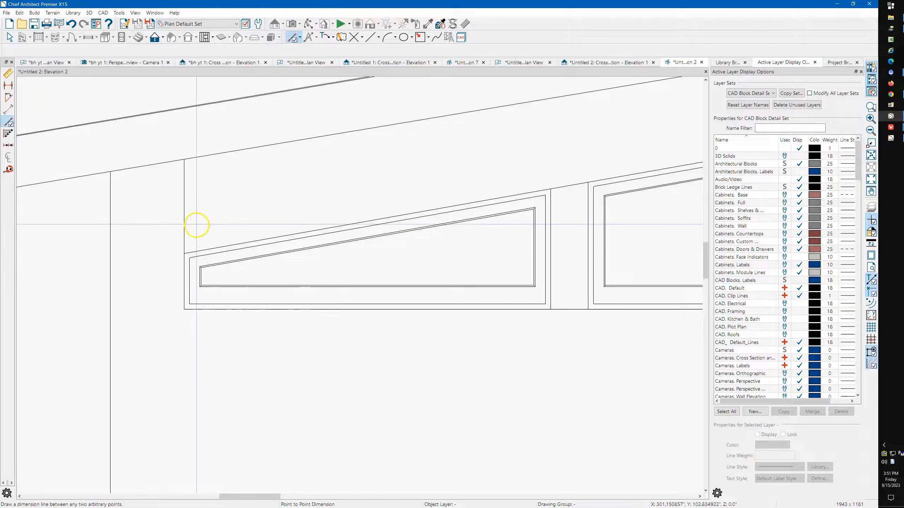
{"action": "left_click_drag", "start_coordinate": [184, 253], "coordinate": [186, 161]}
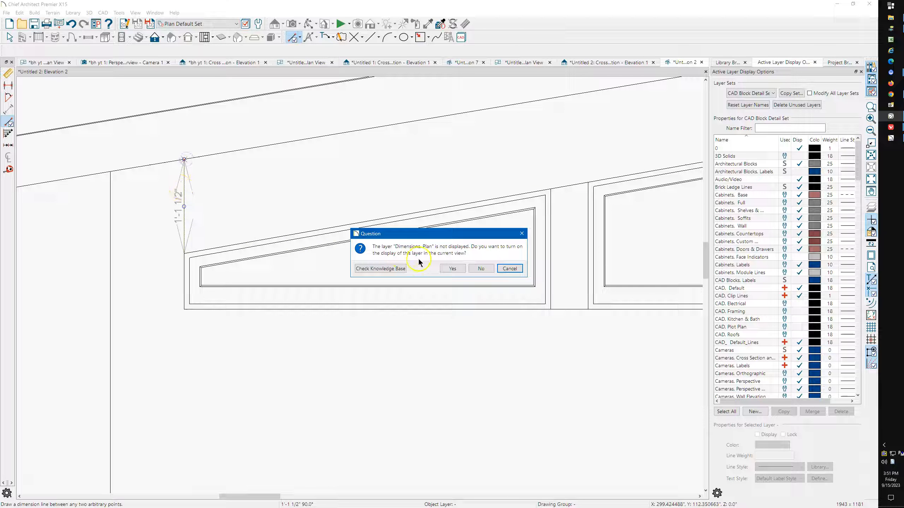
{"action": "left_click", "coordinate": [452, 269]}
Add a point-to-point dimension from the roof's underside down to the tallest window's outer top corner
{"action": "scroll", "coordinate": [24, 249], "scroll_direction": "down", "scroll_amount": 3}
{"action": "scroll", "coordinate": [25, 265], "scroll_direction": "down", "scroll_amount": 3}
{"action": "scroll", "coordinate": [404, 192], "scroll_direction": "up", "scroll_amount": 5}
{"action": "scroll", "coordinate": [386, 206], "scroll_direction": "up", "scroll_amount": 3}
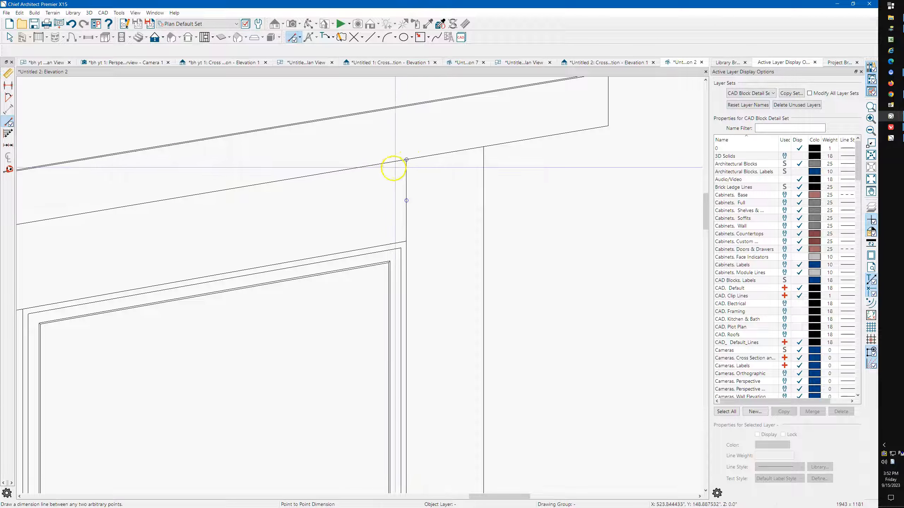
{"action": "left_click_drag", "start_coordinate": [405, 161], "coordinate": [408, 239]}
{"action": "scroll", "coordinate": [289, 211], "scroll_direction": "down", "scroll_amount": 2}
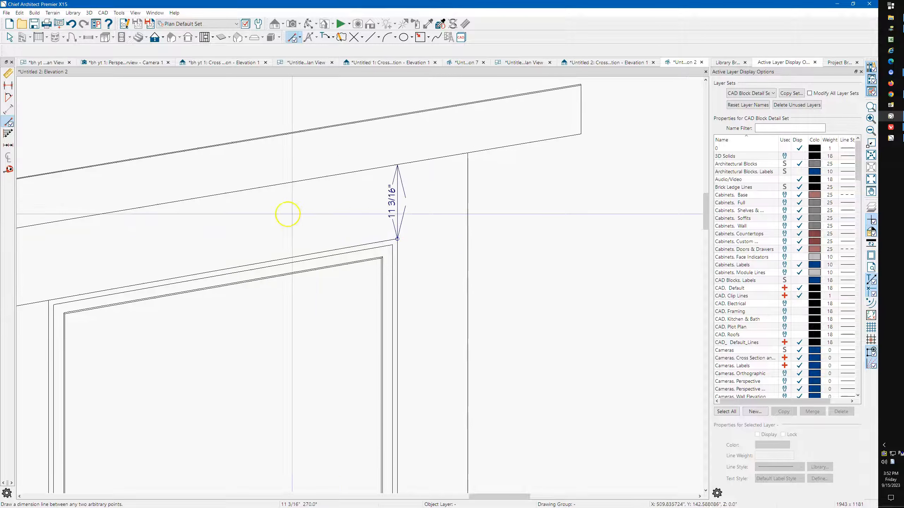
{"action": "left_click_drag", "start_coordinate": [436, 244], "coordinate": [524, 250]}
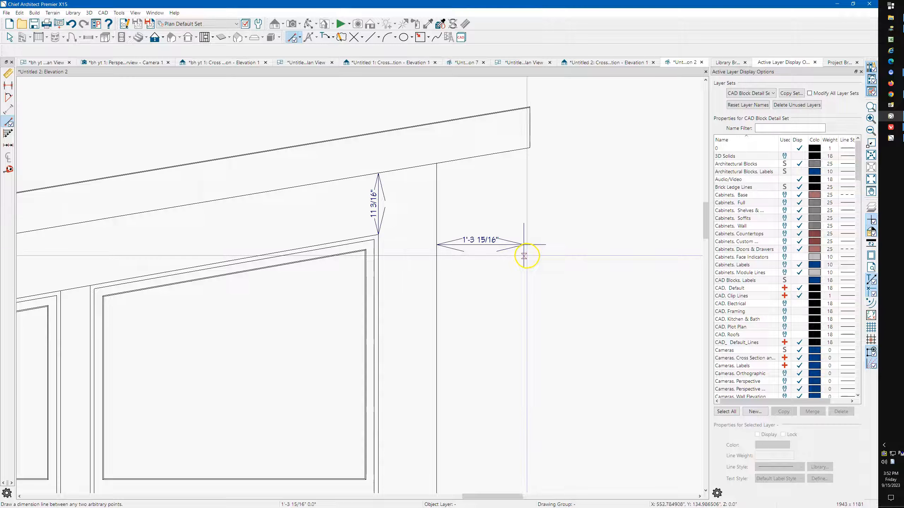
{"action": "key", "text": "space"}
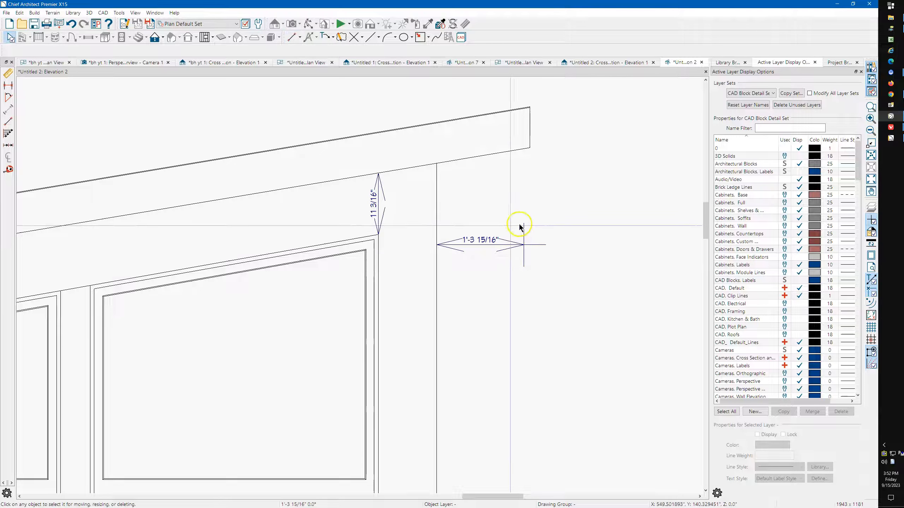
{"action": "left_click_drag", "start_coordinate": [484, 217], "coordinate": [522, 264]}
{"action": "key", "text": "Delete"}
{"action": "scroll", "coordinate": [530, 247], "scroll_direction": "down", "scroll_amount": 3}
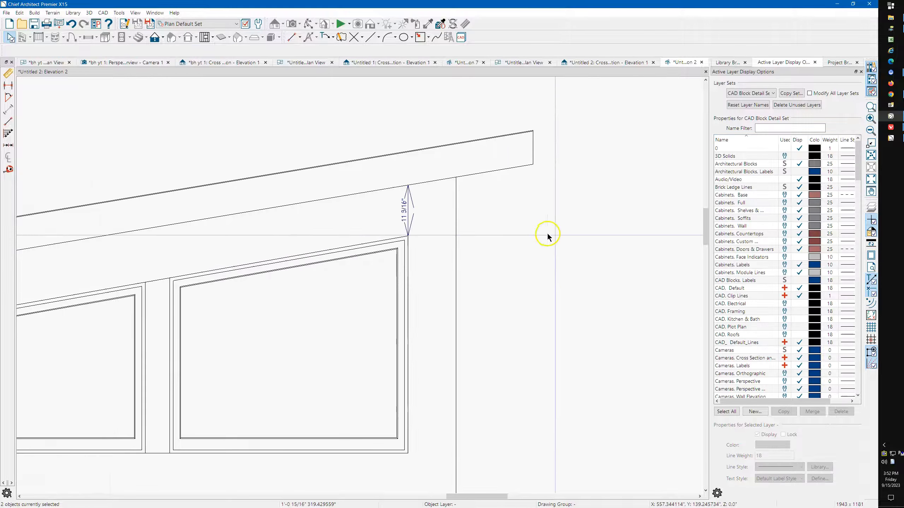
{"action": "scroll", "coordinate": [580, 217], "scroll_direction": "down", "scroll_amount": 3}
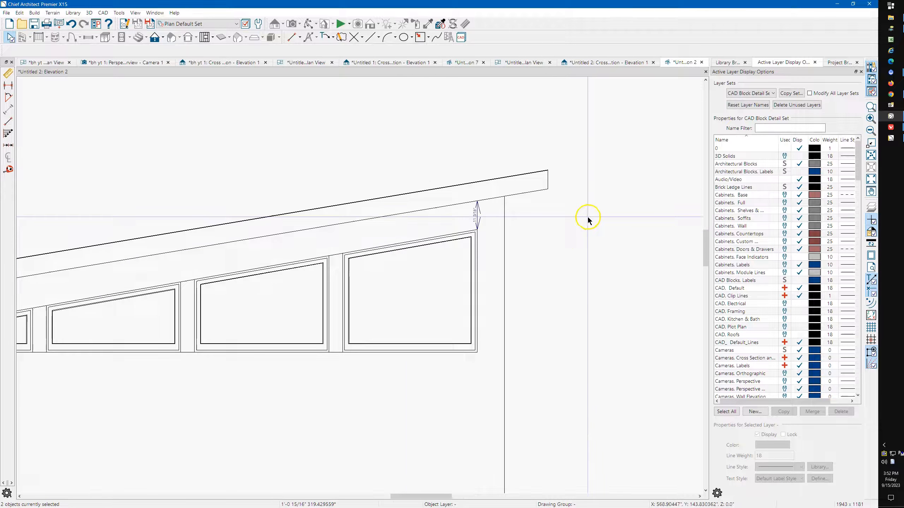
Format both gap dimensions with custom formatting in inches (") and decimal places instead of fractions
{"action": "scroll", "coordinate": [39, 297], "scroll_direction": "up", "scroll_amount": 5}
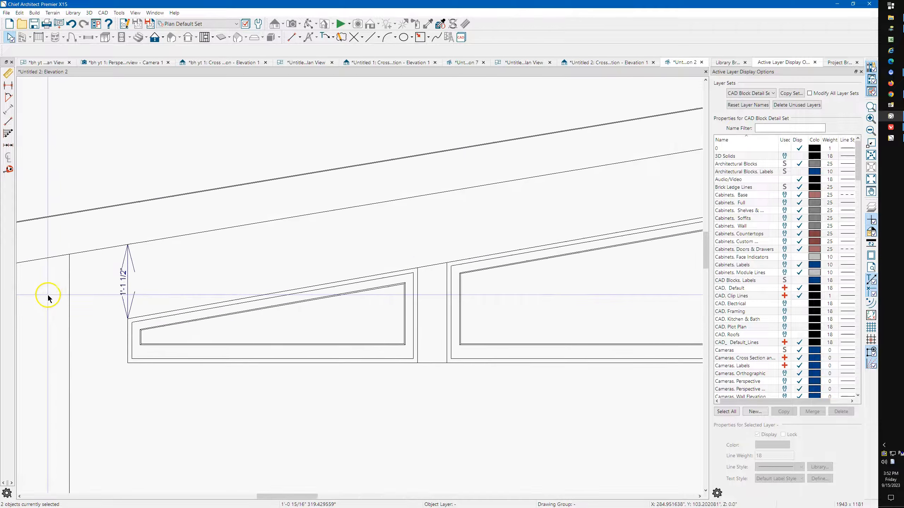
{"action": "scroll", "coordinate": [100, 242], "scroll_direction": "up", "scroll_amount": 2}
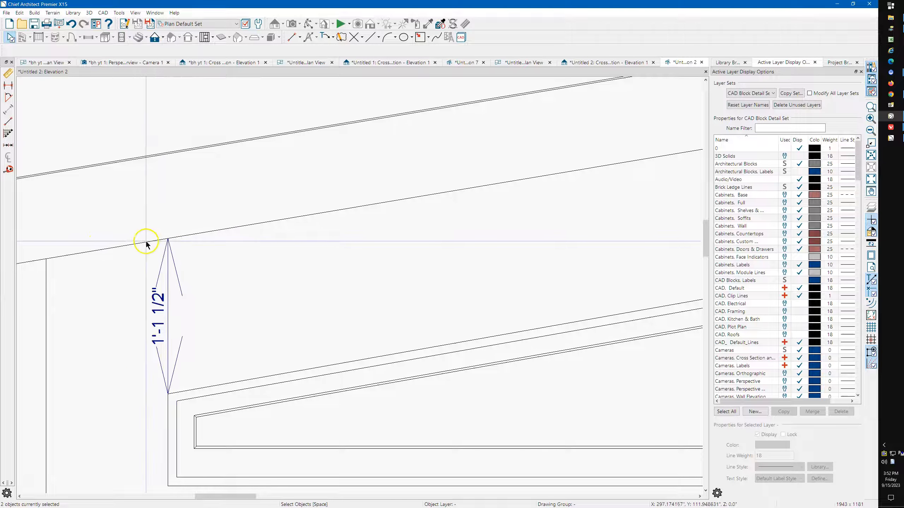
{"action": "scroll", "coordinate": [96, 305], "scroll_direction": "down", "scroll_amount": 2}
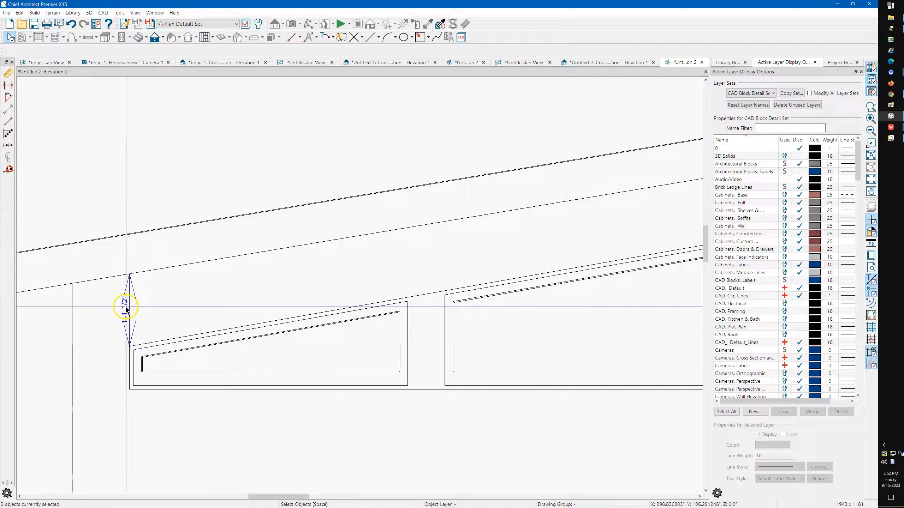
{"action": "left_click", "coordinate": [123, 310]}
{"action": "scroll", "coordinate": [125, 307], "scroll_direction": "down", "scroll_amount": 3}
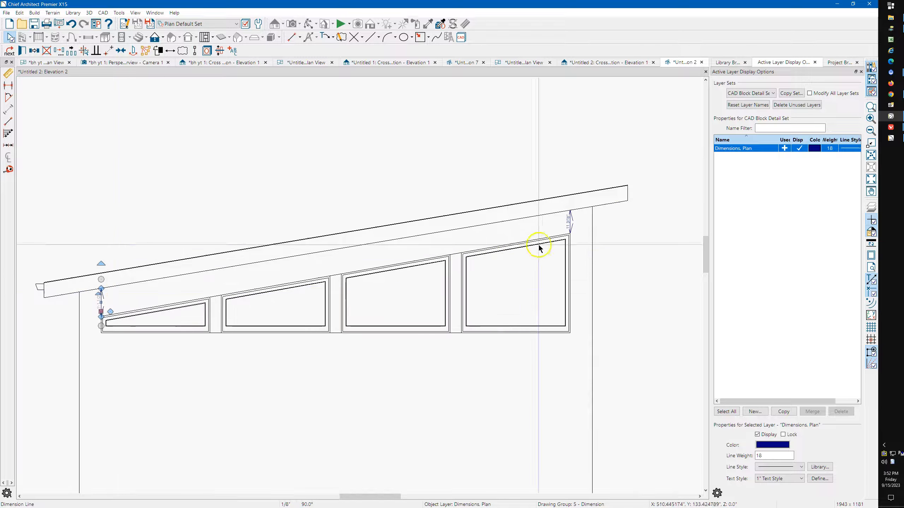
{"action": "left_click", "coordinate": [569, 223], "text": "shift"}
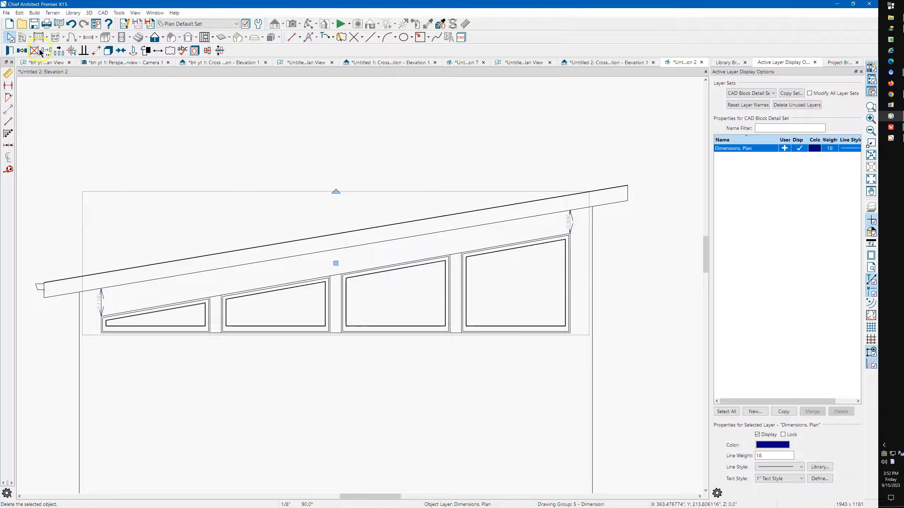
{"action": "left_click", "coordinate": [363, 140]}
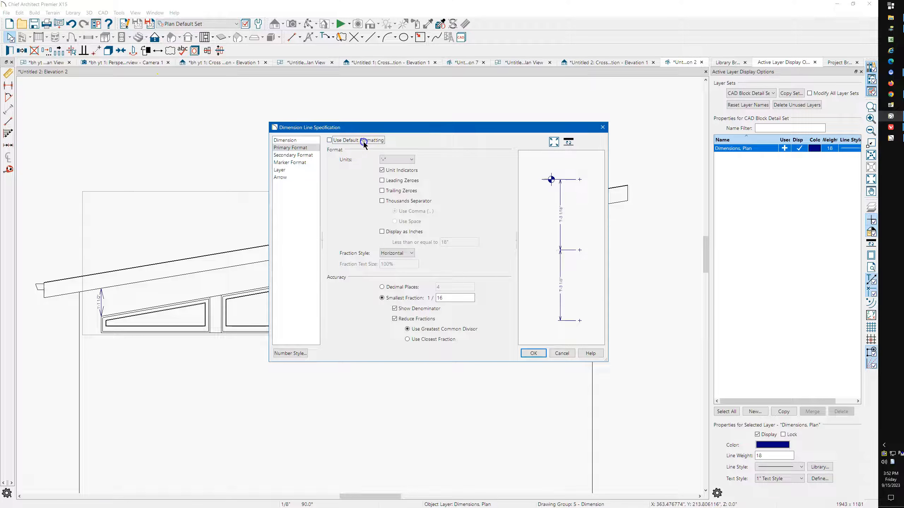
{"action": "left_click", "coordinate": [396, 160]}
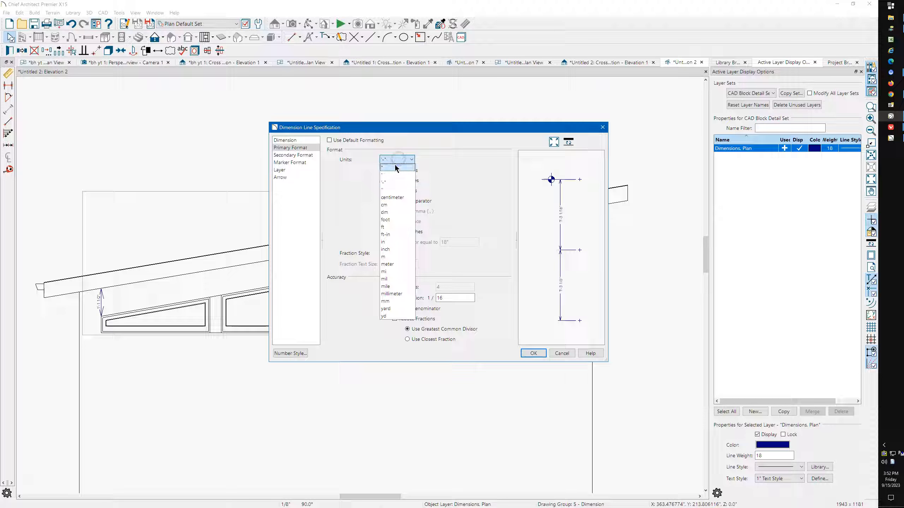
{"action": "left_click", "coordinate": [393, 164]}
{"action": "left_click", "coordinate": [396, 288]}
{"action": "left_click", "coordinate": [532, 353]}
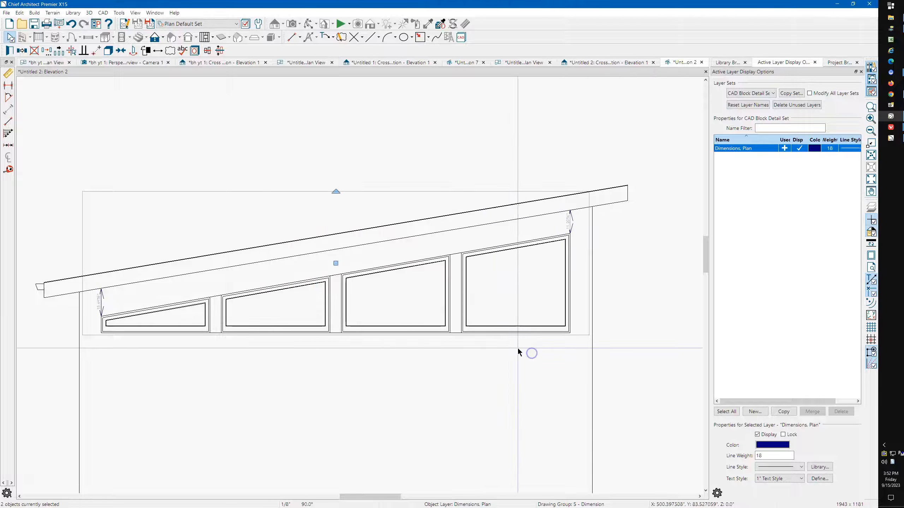
Examine the decimal gap dimensions between the windows and the roof's underside at both ends of the row
{"action": "scroll", "coordinate": [586, 244], "scroll_direction": "up", "scroll_amount": 1}
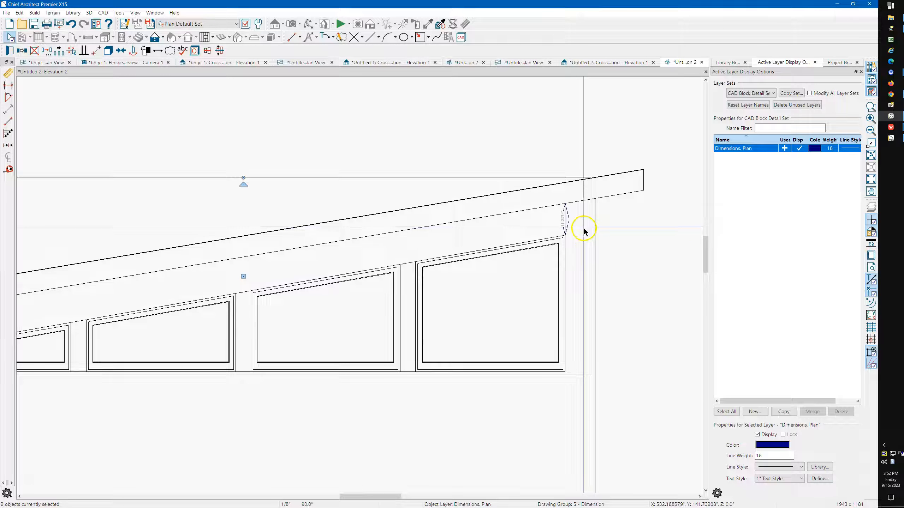
{"action": "scroll", "coordinate": [585, 225], "scroll_direction": "down", "scroll_amount": 1}
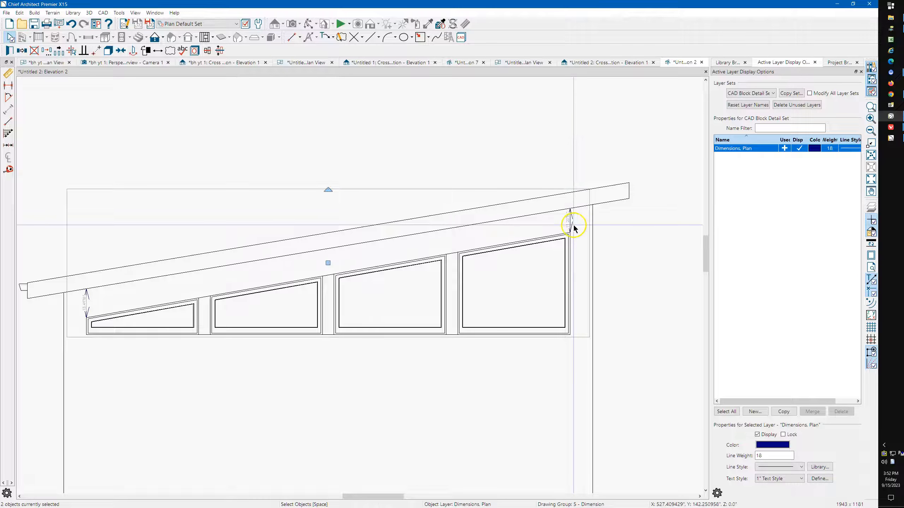
{"action": "scroll", "coordinate": [156, 295], "scroll_direction": "up", "scroll_amount": 5}
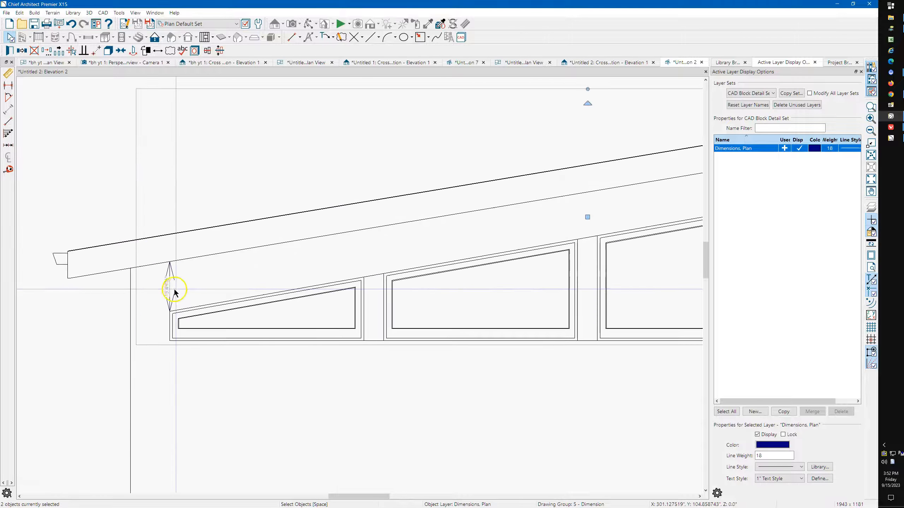
{"action": "scroll", "coordinate": [161, 298], "scroll_direction": "up", "scroll_amount": 3}
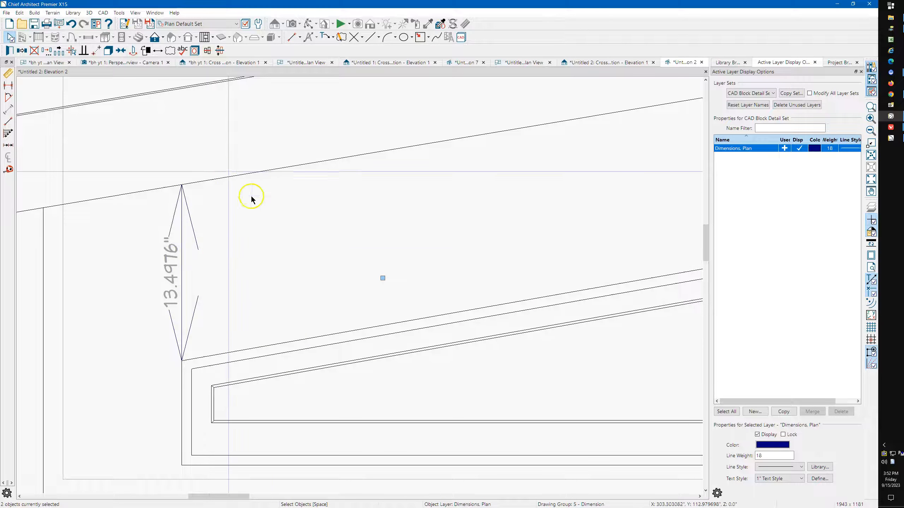
{"action": "left_click", "coordinate": [282, 246]}
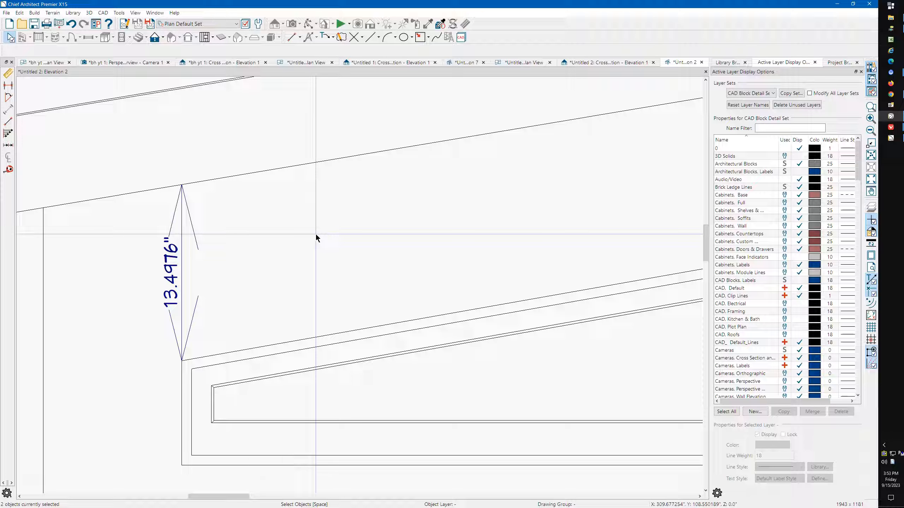
{"action": "scroll", "coordinate": [107, 287], "scroll_direction": "down", "scroll_amount": 5}
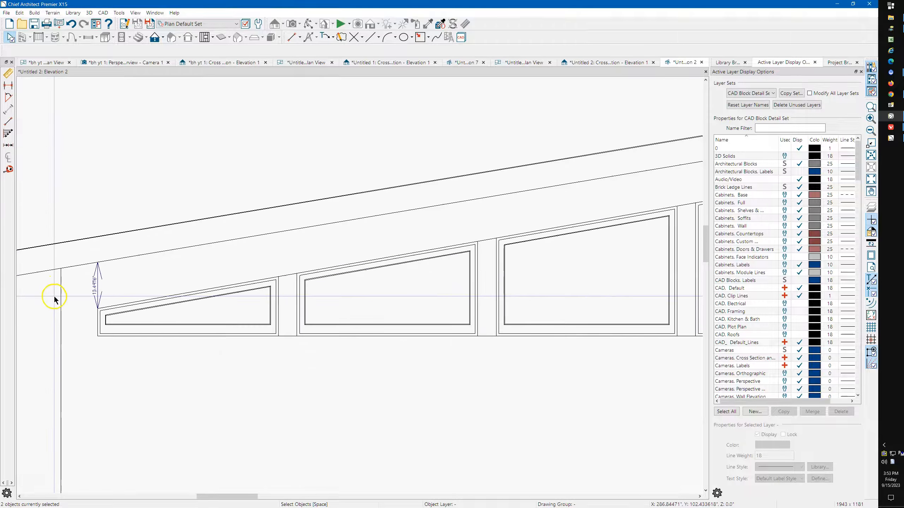
{"action": "scroll", "coordinate": [54, 299], "scroll_direction": "down", "scroll_amount": 2}
{"action": "scroll", "coordinate": [681, 186], "scroll_direction": "up", "scroll_amount": 4}
{"action": "scroll", "coordinate": [678, 204], "scroll_direction": "up", "scroll_amount": 5}
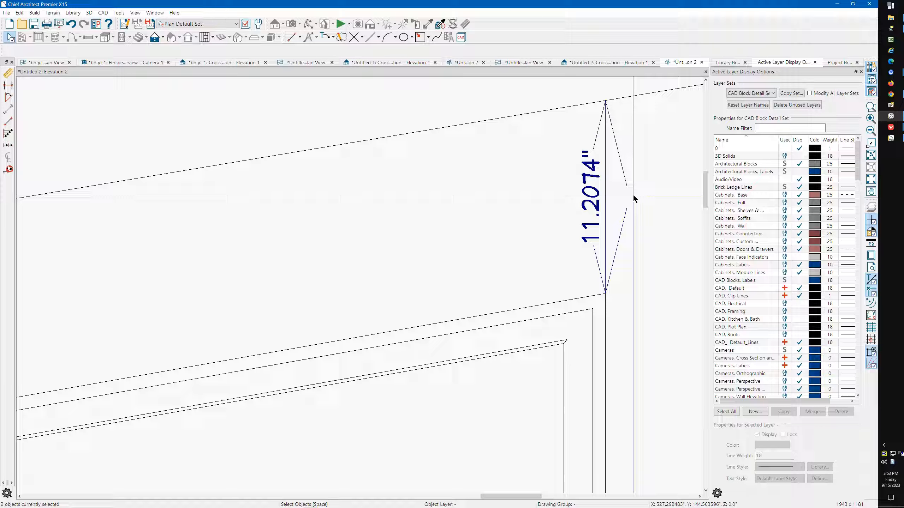
{"action": "left_click", "coordinate": [606, 198]}
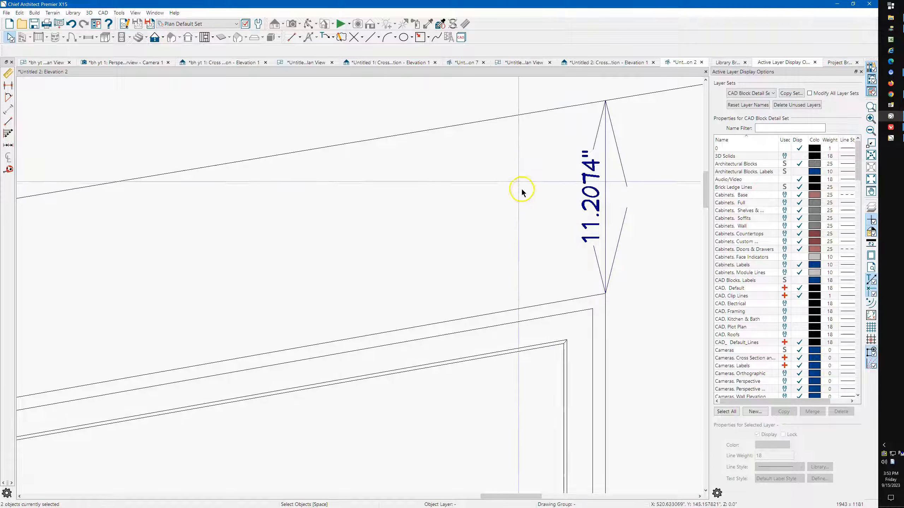
{"action": "scroll", "coordinate": [521, 193], "scroll_direction": "down", "scroll_amount": 6}
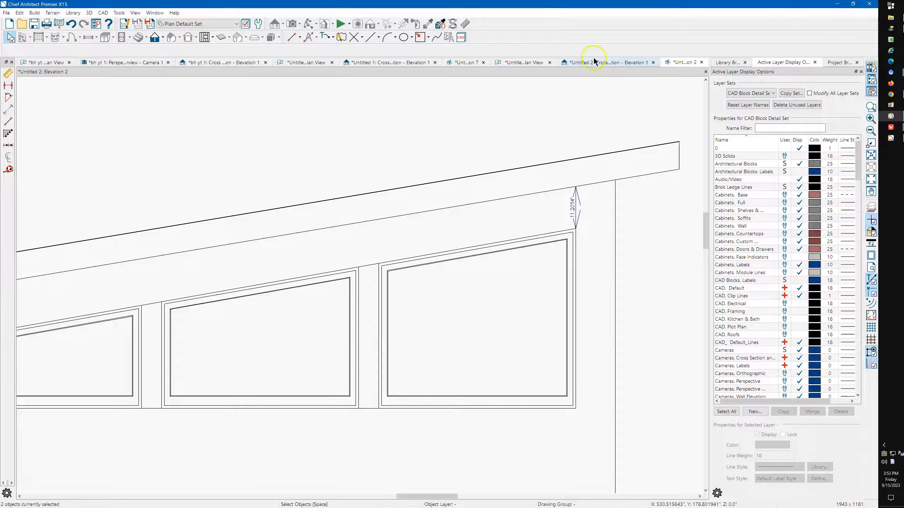
In the cross section view, reduce the mulled window unit's arch height by entering 40"-2.2902
{"action": "left_click", "coordinate": [579, 67]}
{"action": "left_click", "coordinate": [331, 225]}
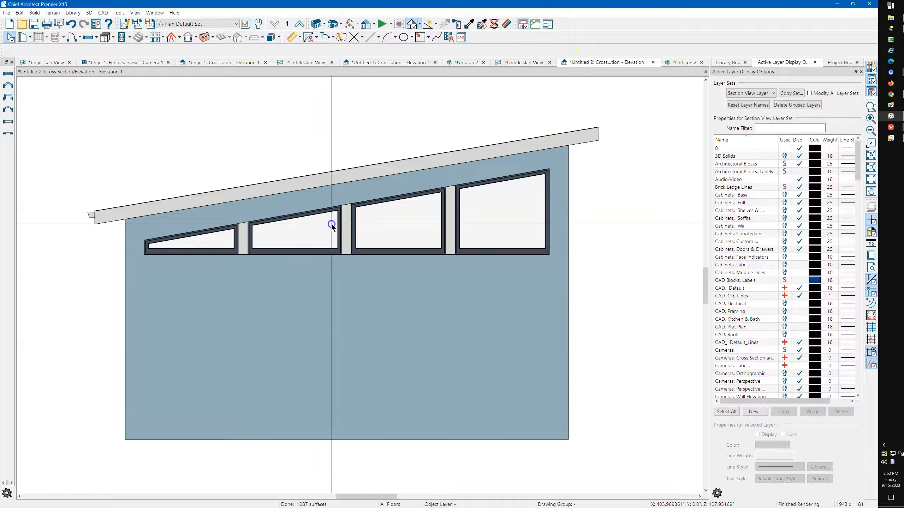
{"action": "double_click", "coordinate": [237, 186]}
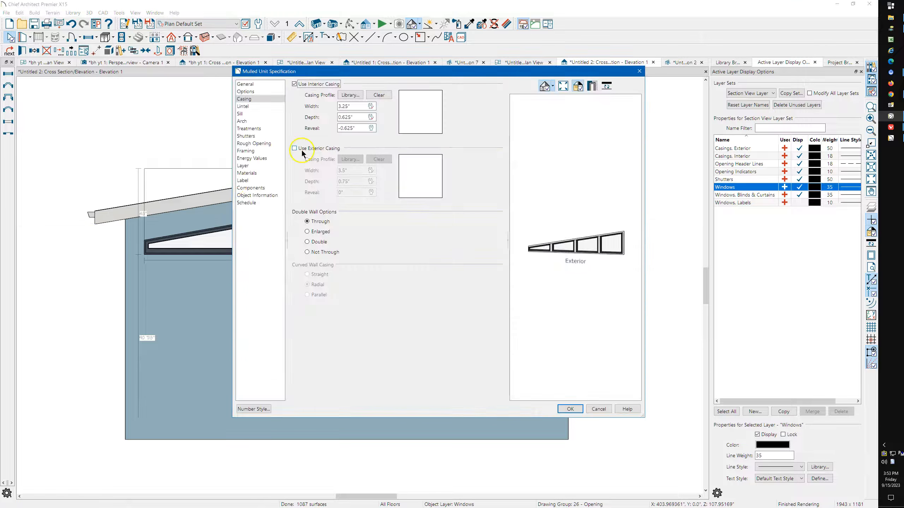
{"action": "left_click", "coordinate": [252, 122]}
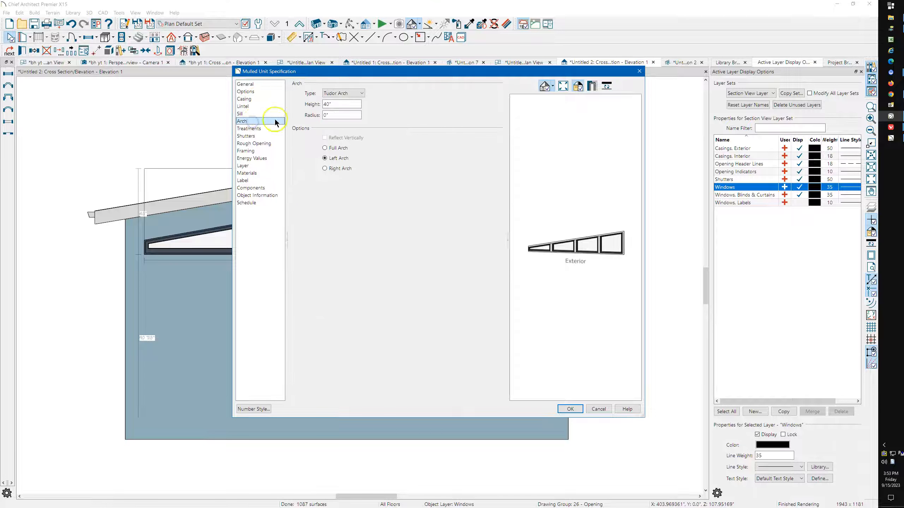
{"action": "left_click", "coordinate": [343, 104]}
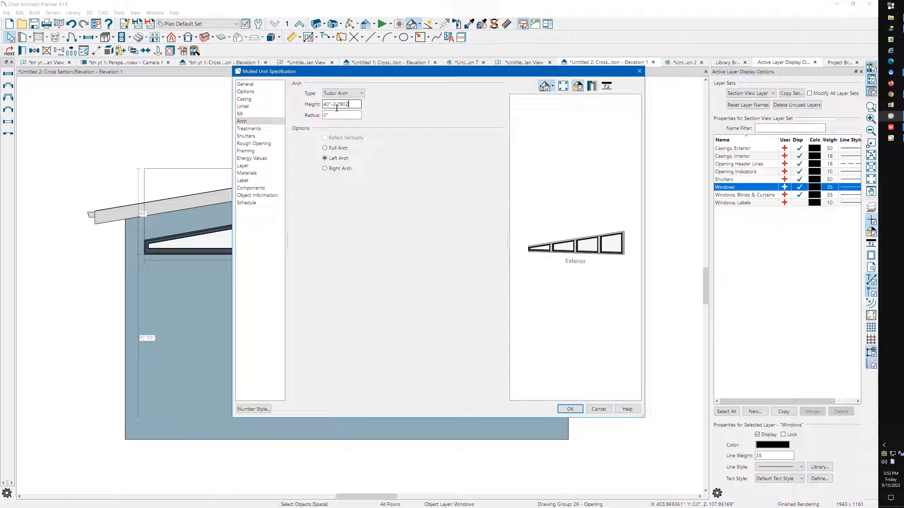
{"action": "key", "text": "Return"}
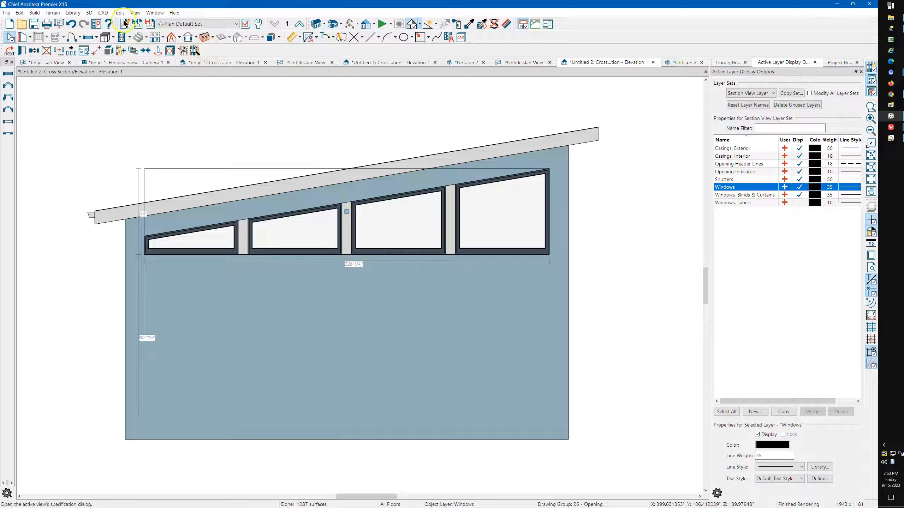
Create a CAD detail from the view and move the roof's underside line onto the tallest window's outer top corner to check the slope
{"action": "left_click", "coordinate": [104, 13]}
{"action": "left_click", "coordinate": [137, 200]}
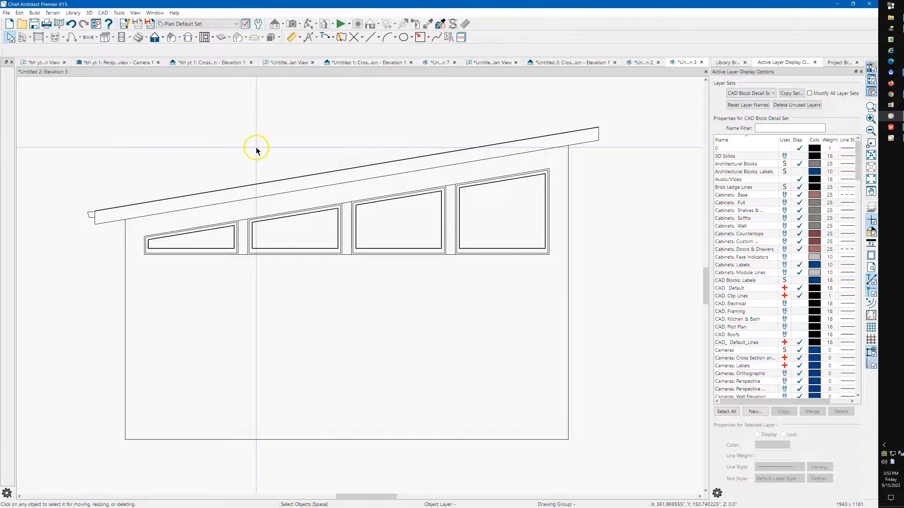
{"action": "scroll", "coordinate": [544, 154], "scroll_direction": "up", "scroll_amount": 1}
{"action": "scroll", "coordinate": [543, 154], "scroll_direction": "up", "scroll_amount": 1}
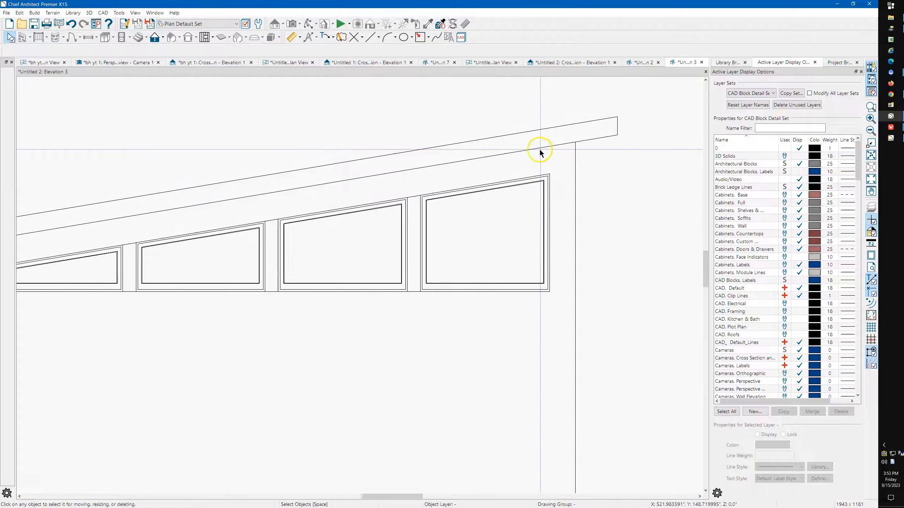
{"action": "left_click", "coordinate": [540, 149]}
{"action": "left_click_drag", "start_coordinate": [539, 149], "coordinate": [549, 173]}
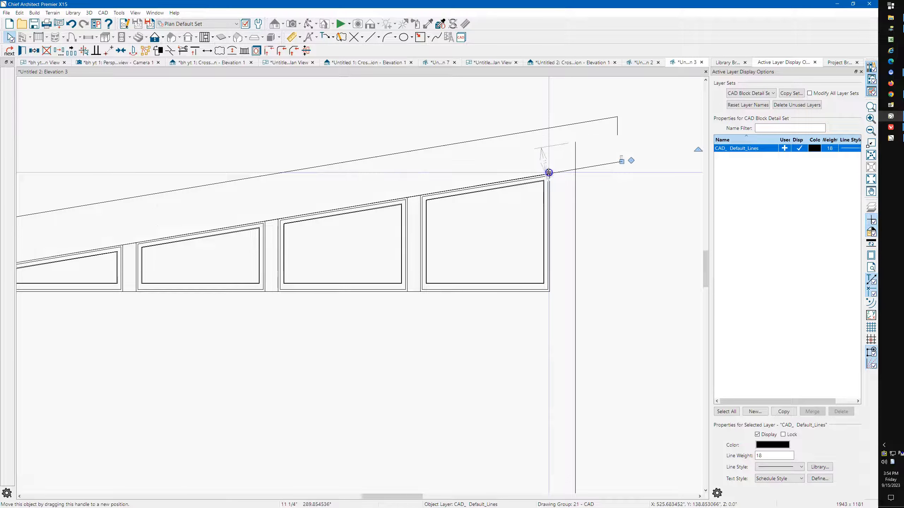
{"action": "scroll", "coordinate": [609, 173], "scroll_direction": "down", "scroll_amount": 2}
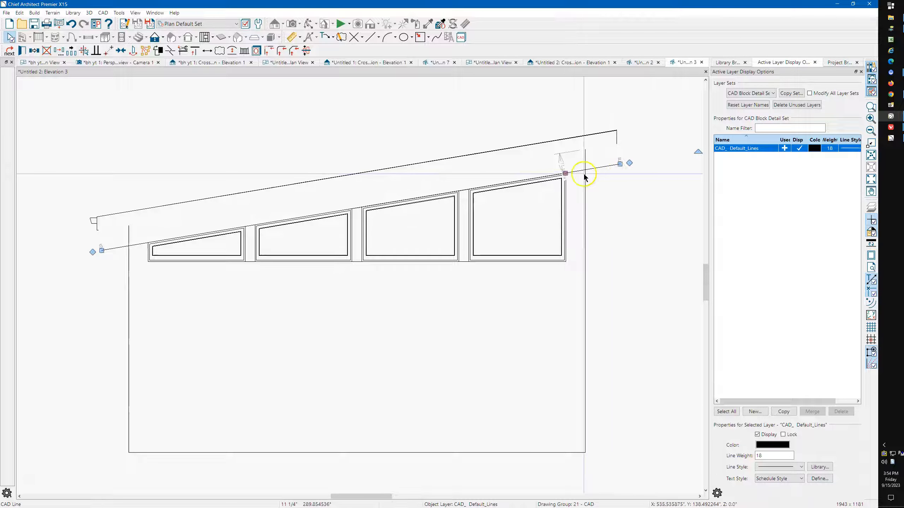
{"action": "scroll", "coordinate": [144, 245], "scroll_direction": "up", "scroll_amount": 4}
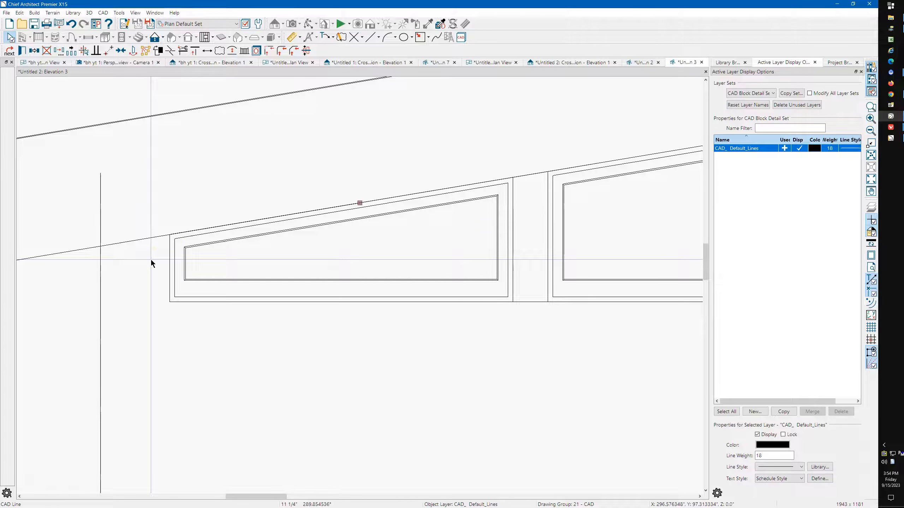
{"action": "scroll", "coordinate": [151, 264], "scroll_direction": "down", "scroll_amount": 4}
{"action": "scroll", "coordinate": [121, 242], "scroll_direction": "down", "scroll_amount": 4}
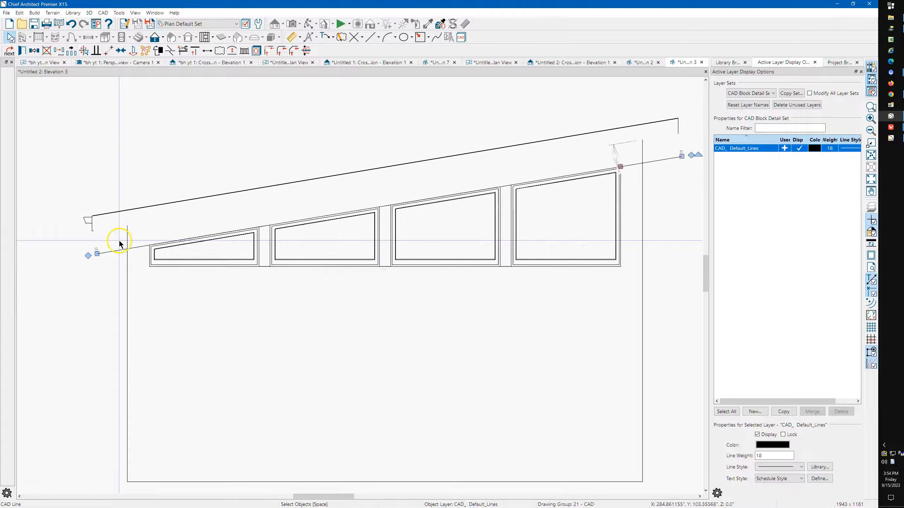
Turn on exterior casing for the mulled window unit in the cross section view
{"action": "left_click", "coordinate": [564, 63]}
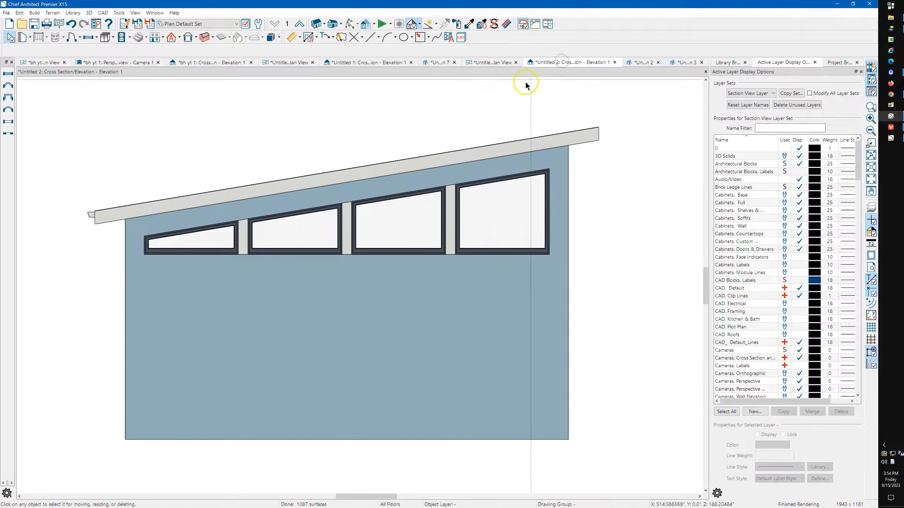
{"action": "double_click", "coordinate": [386, 226]}
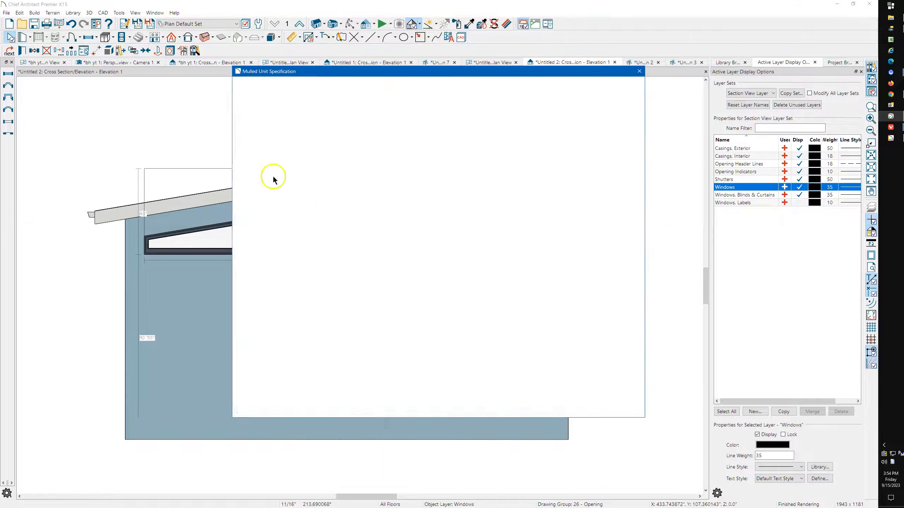
{"action": "left_click", "coordinate": [242, 121]}
{"action": "left_click", "coordinate": [261, 99]}
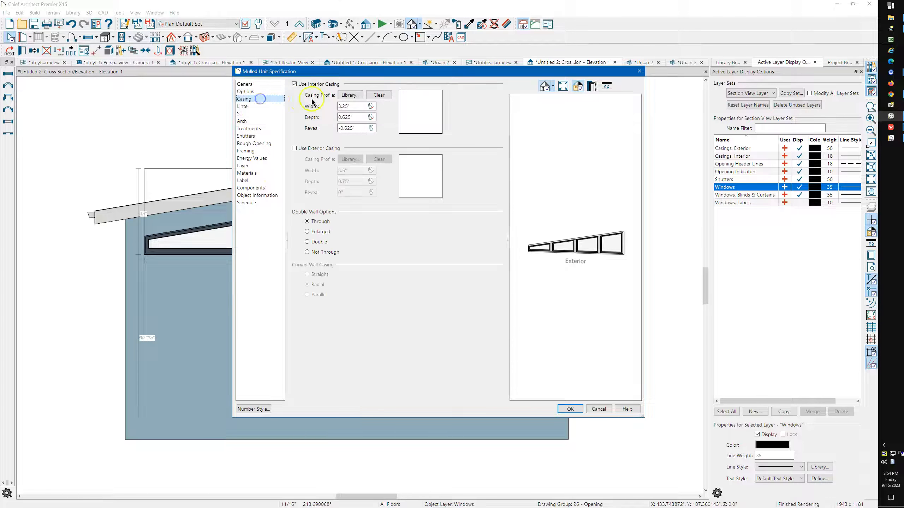
{"action": "left_click", "coordinate": [317, 147]}
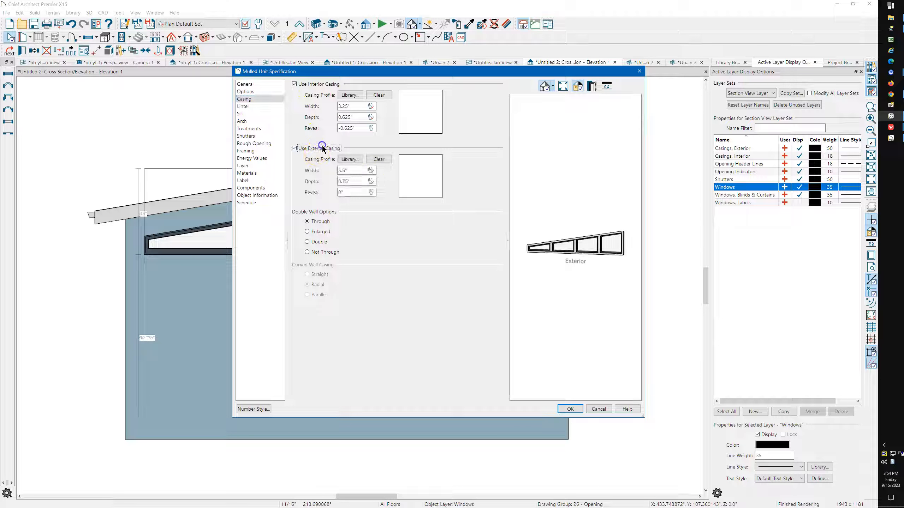
{"action": "left_click", "coordinate": [570, 410]}
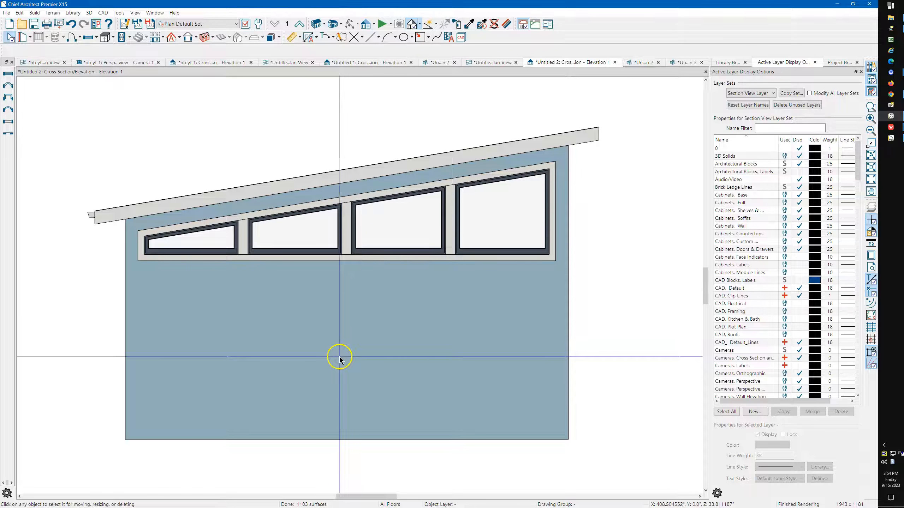
{"action": "scroll", "coordinate": [287, 332], "scroll_direction": "down", "scroll_amount": 2}
{"action": "middle_click_drag", "start_coordinate": [308, 325], "coordinate": [304, 304]}
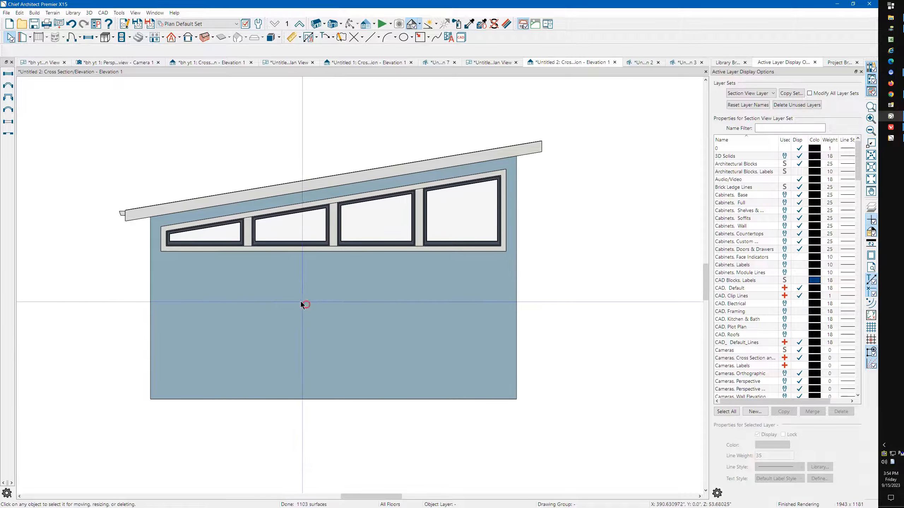